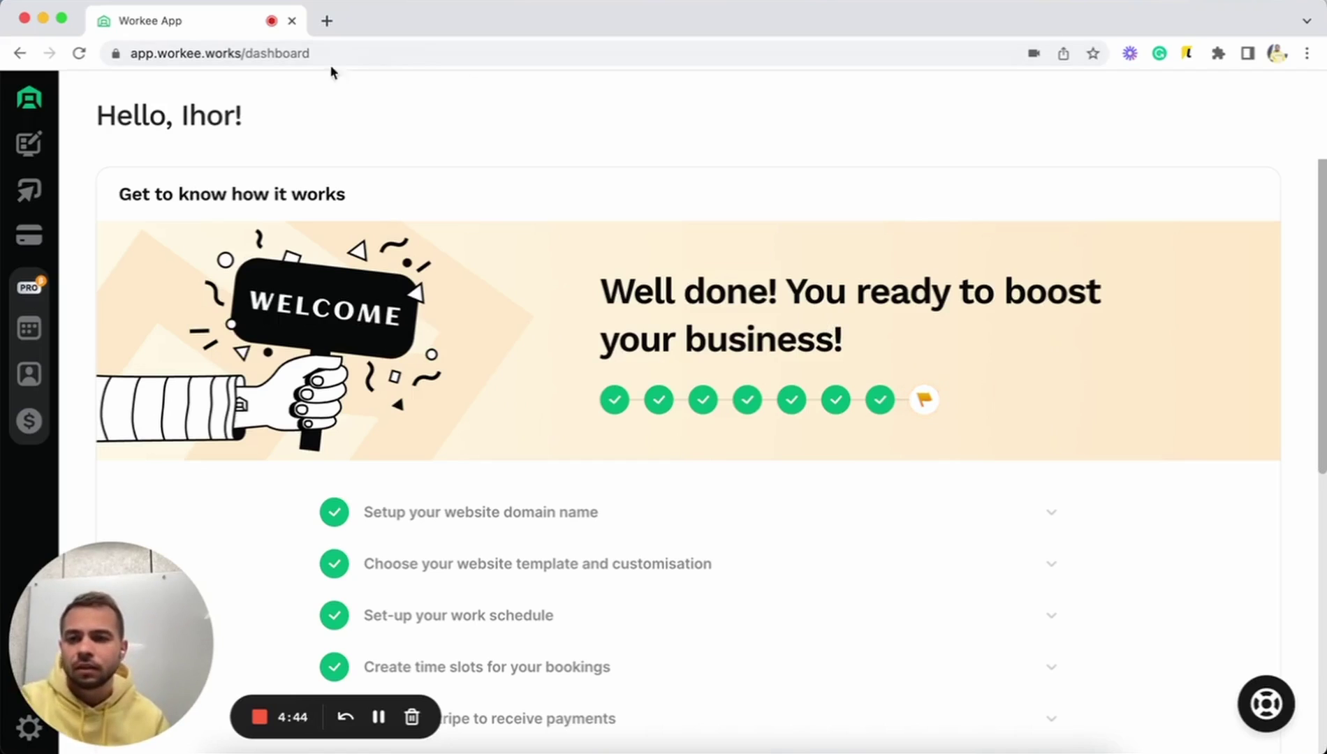
Open the Payments settings page and review the connected Stripe account's uses, including sending invoices.
{"action": "left_click", "coordinate": [31, 234]}
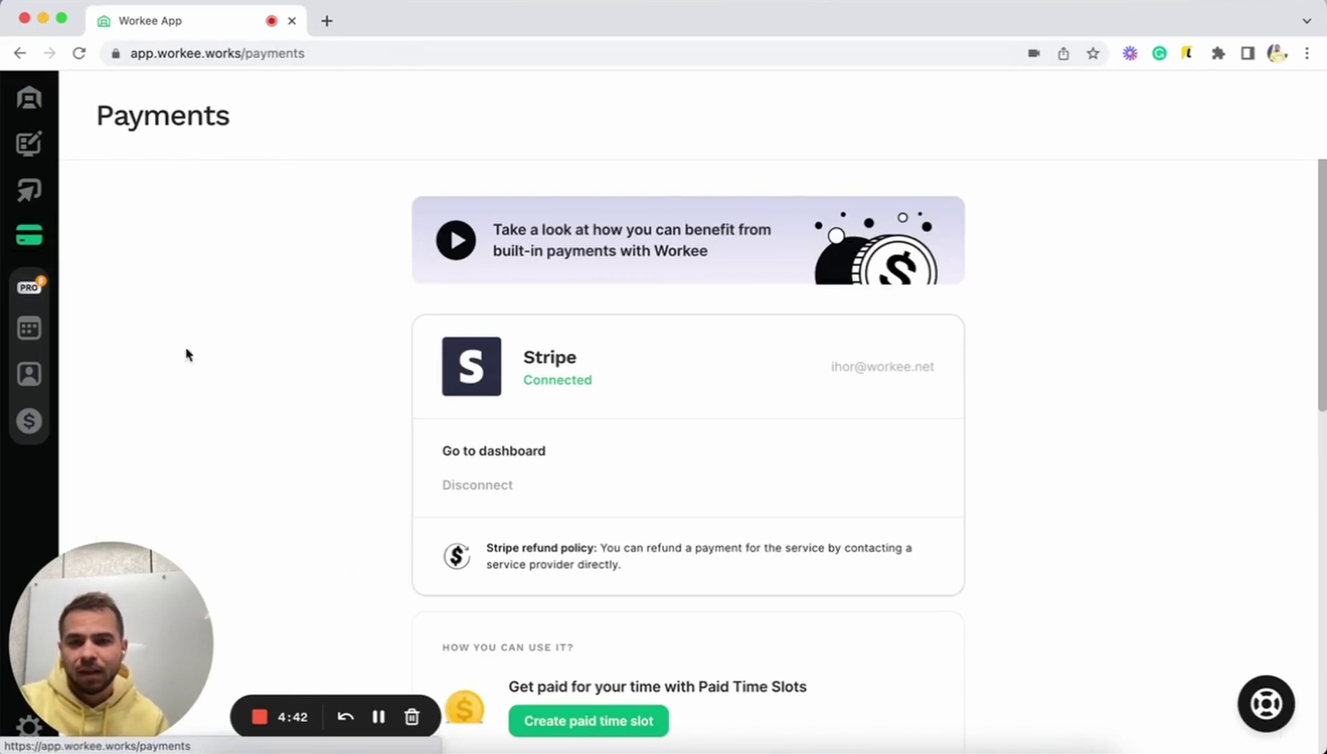
{"action": "scroll", "coordinate": [213, 392], "scroll_direction": "down", "scroll_amount": 2}
{"action": "scroll", "coordinate": [215, 395], "scroll_direction": "up", "scroll_amount": 2}
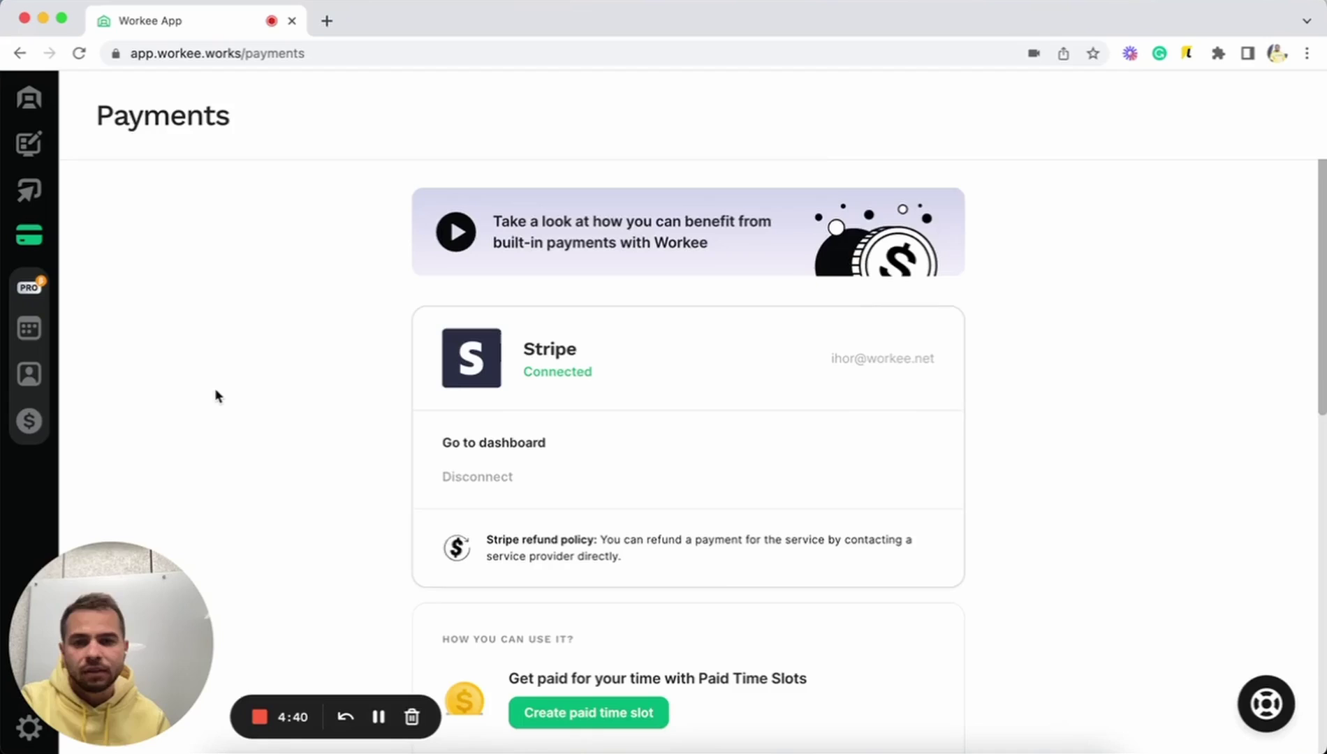
{"action": "scroll", "coordinate": [405, 439], "scroll_direction": "down", "scroll_amount": 1}
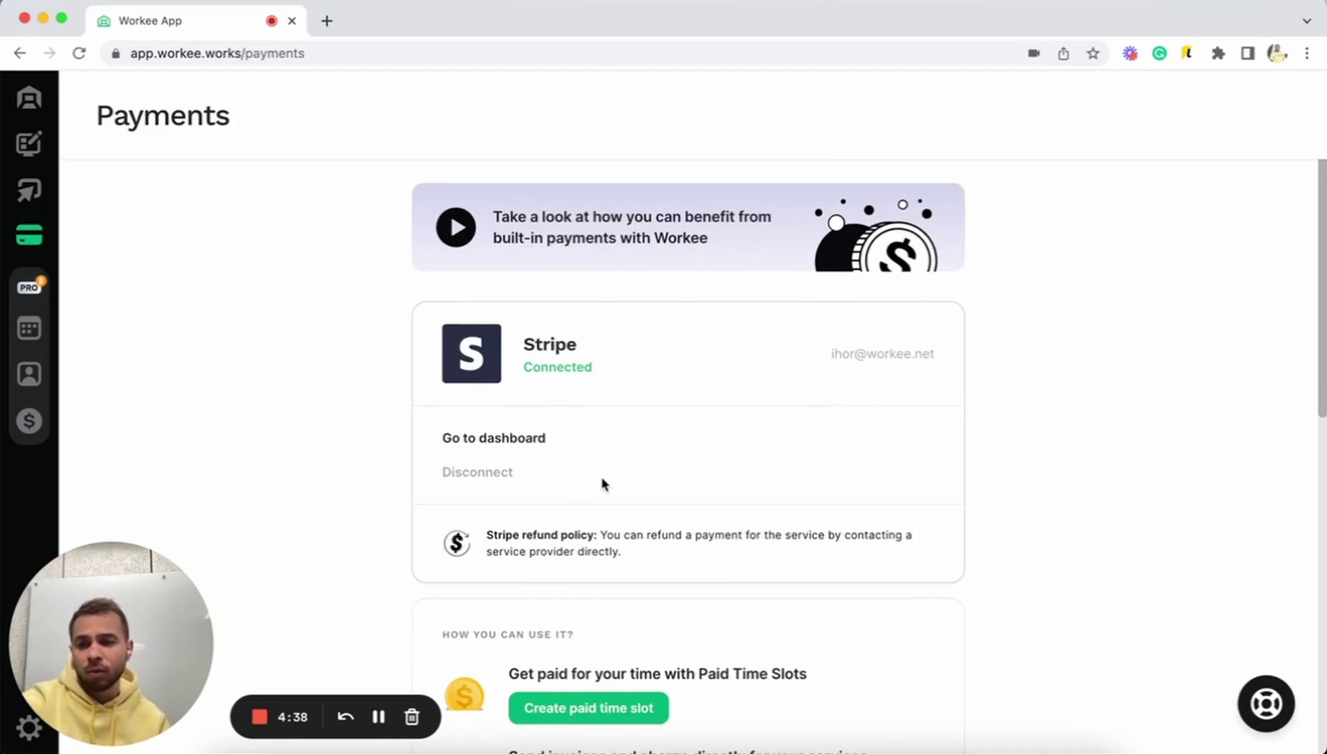
{"action": "scroll", "coordinate": [605, 484], "scroll_direction": "down", "scroll_amount": 1}
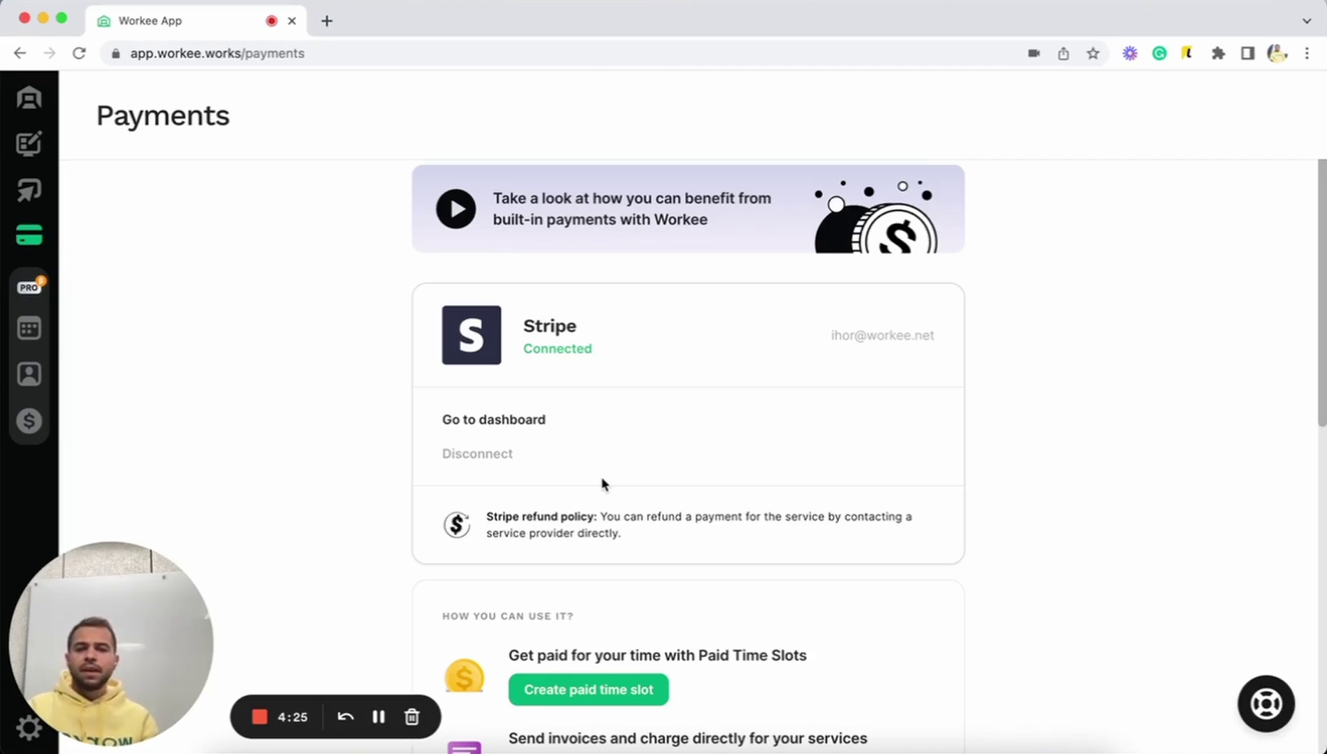
{"action": "scroll", "coordinate": [604, 483], "scroll_direction": "down", "scroll_amount": 2}
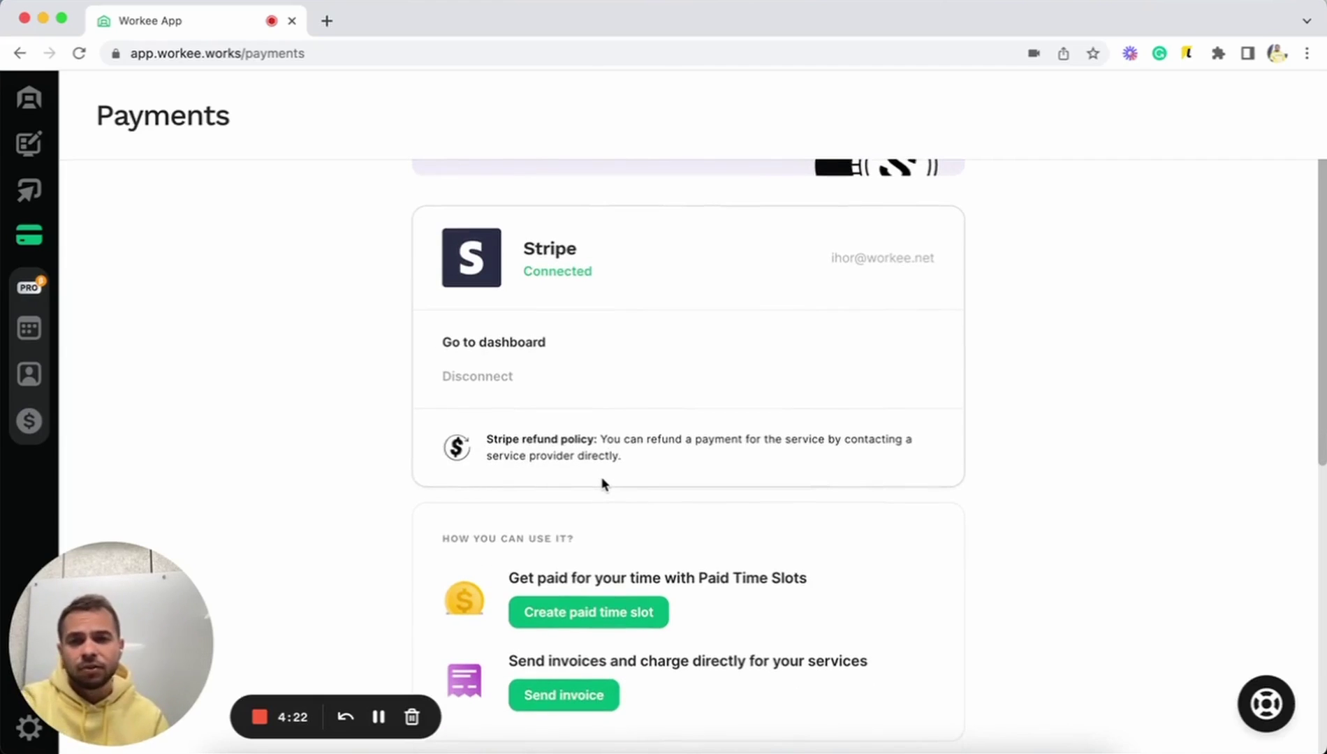
{"action": "scroll", "coordinate": [604, 483], "scroll_direction": "down", "scroll_amount": 1}
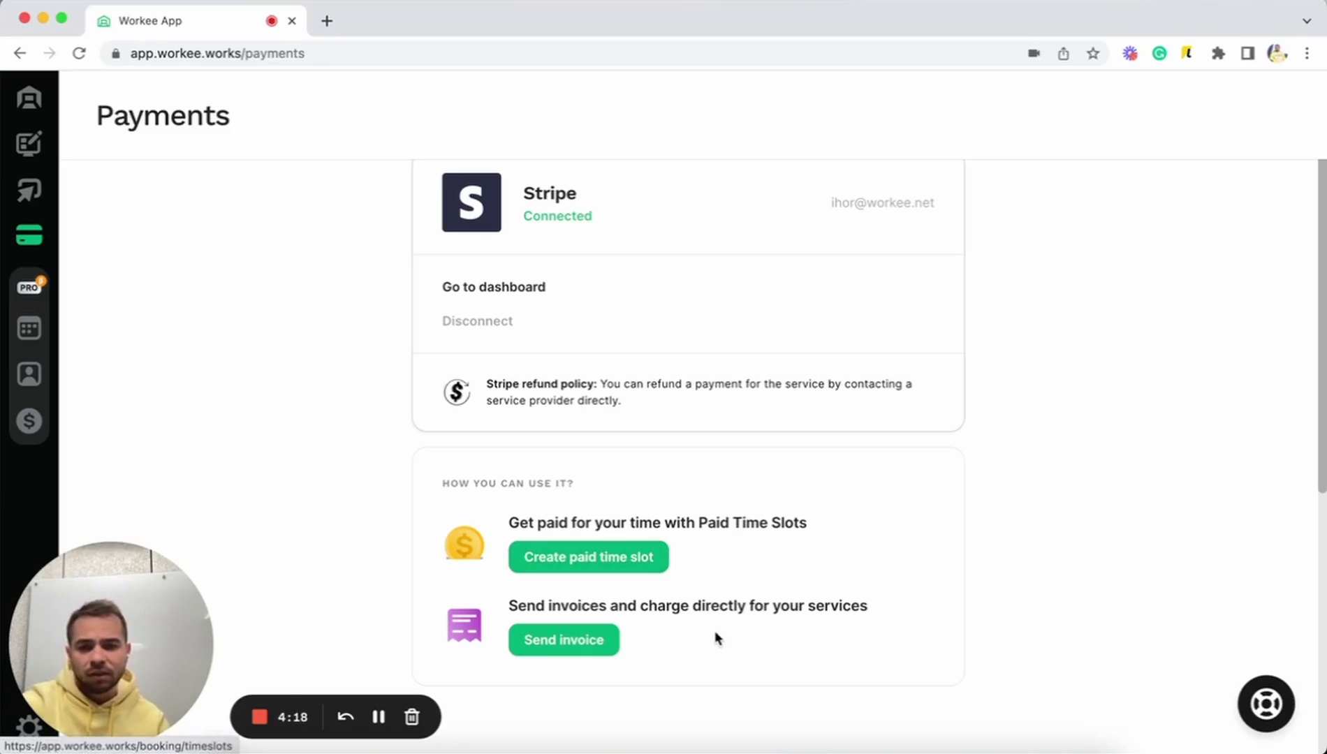
{"action": "scroll", "coordinate": [719, 651], "scroll_direction": "up", "scroll_amount": 2}
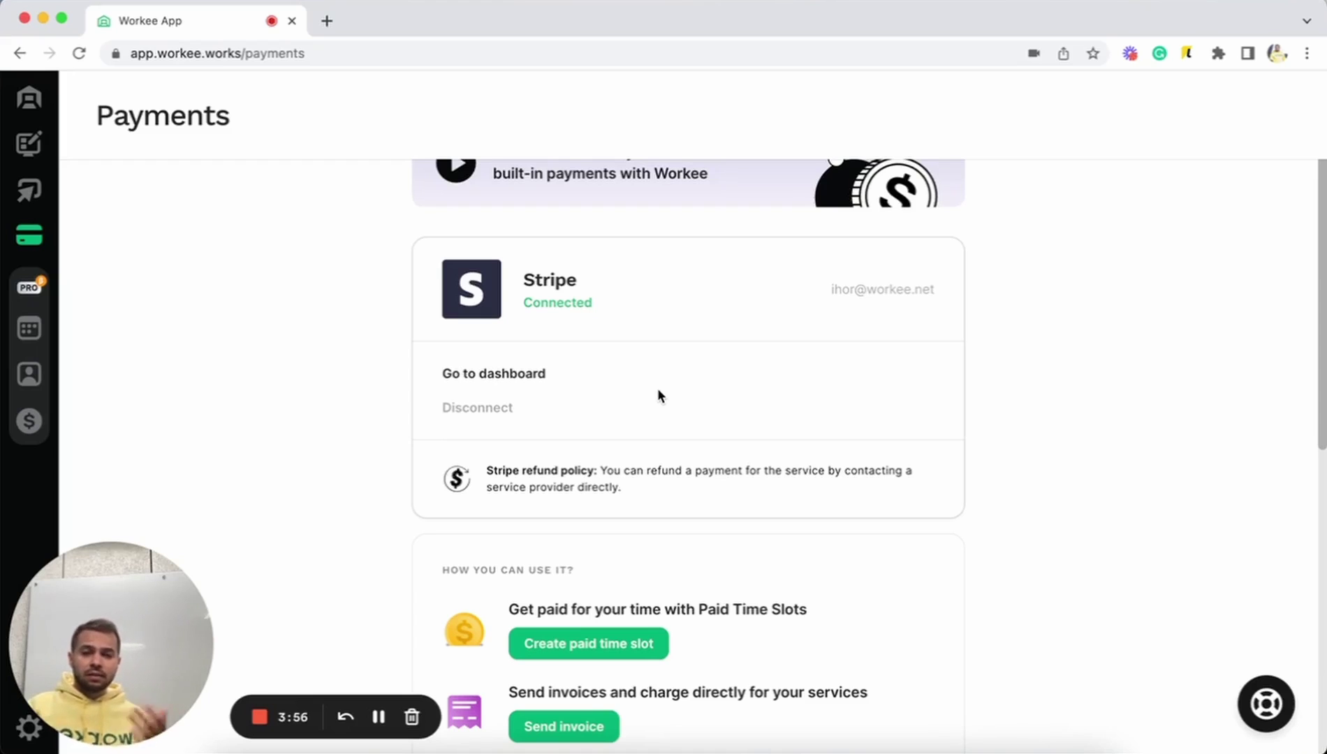
{"action": "scroll", "coordinate": [657, 391], "scroll_direction": "down", "scroll_amount": 3}
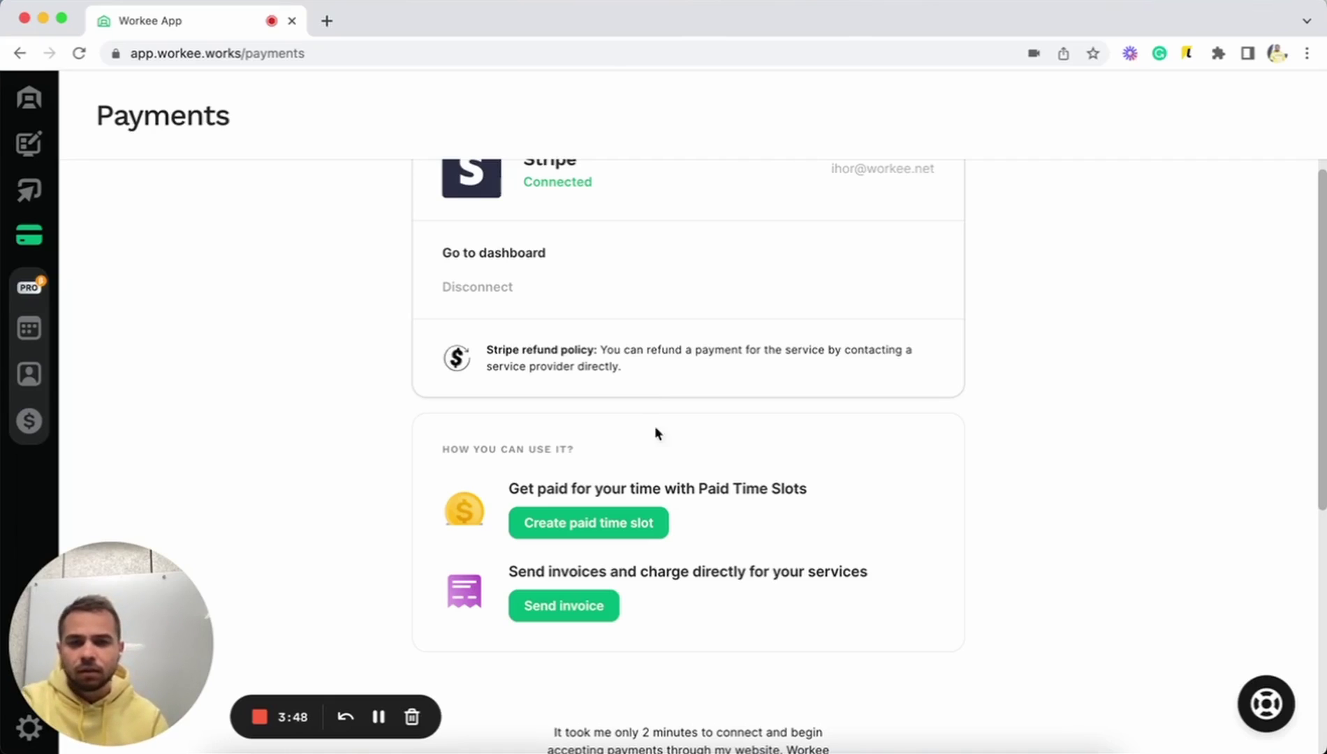
{"action": "scroll", "coordinate": [515, 643], "scroll_direction": "down", "scroll_amount": 1}
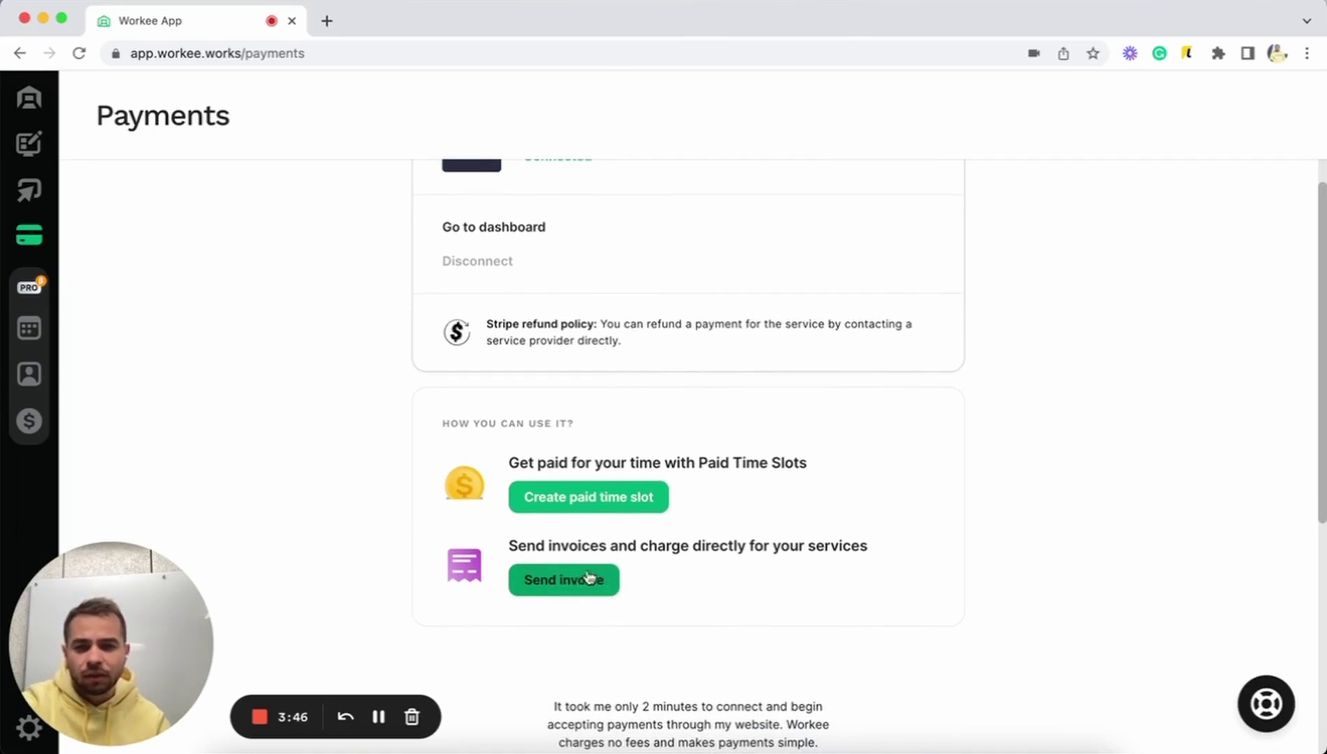
{"action": "left_click", "coordinate": [609, 584]}
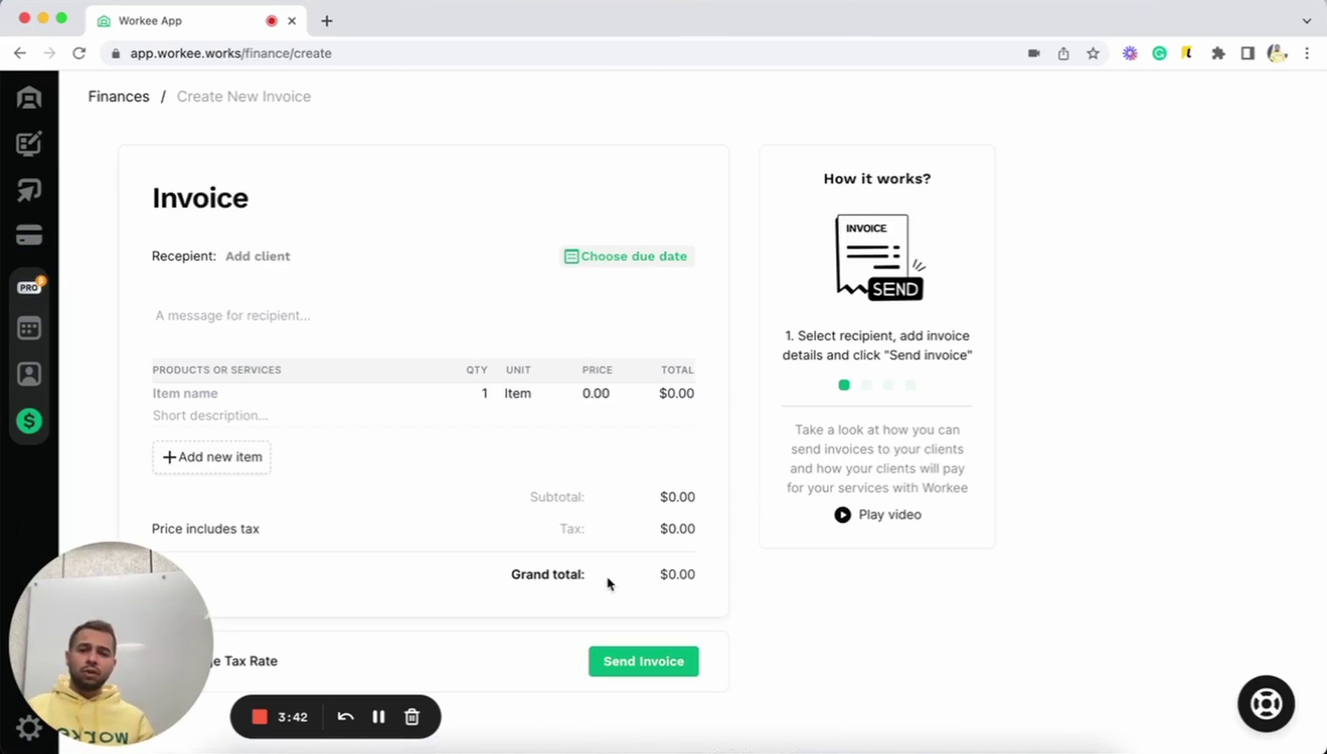
{"action": "left_click", "coordinate": [28, 422]}
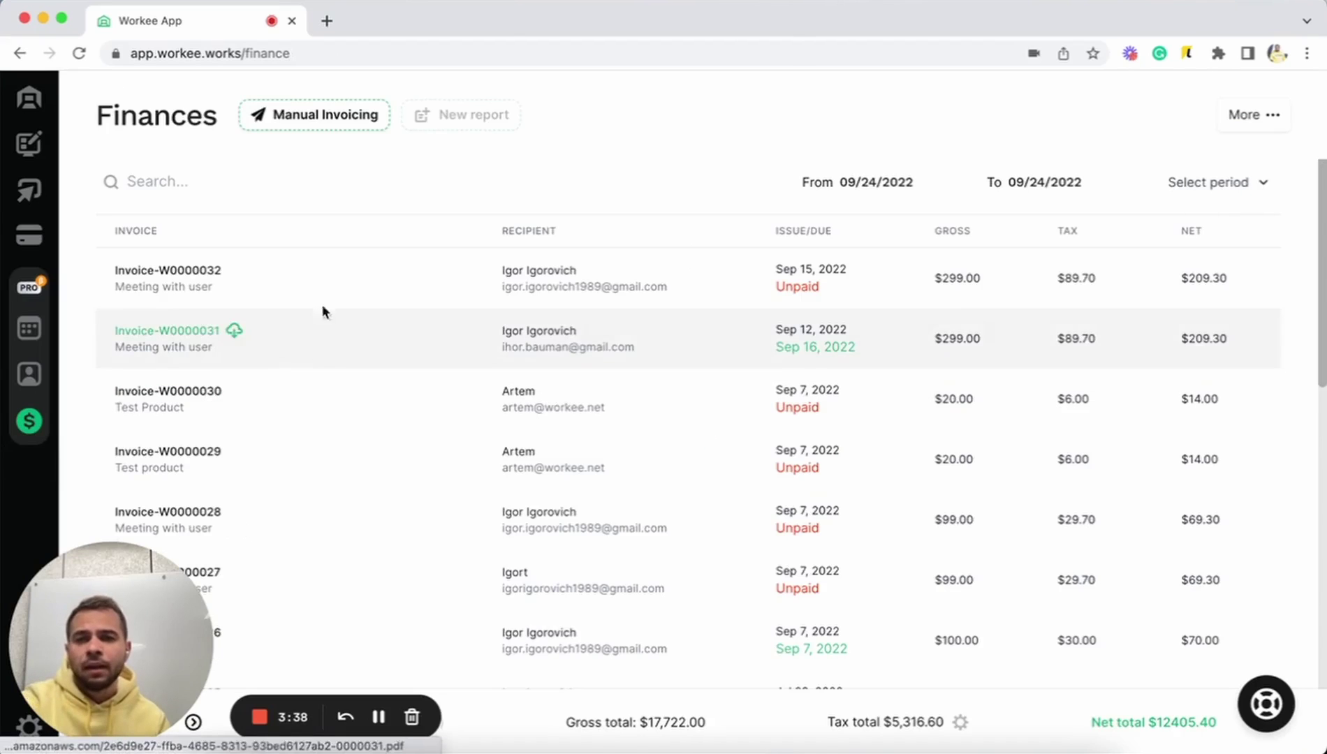
{"action": "left_click", "coordinate": [349, 122]}
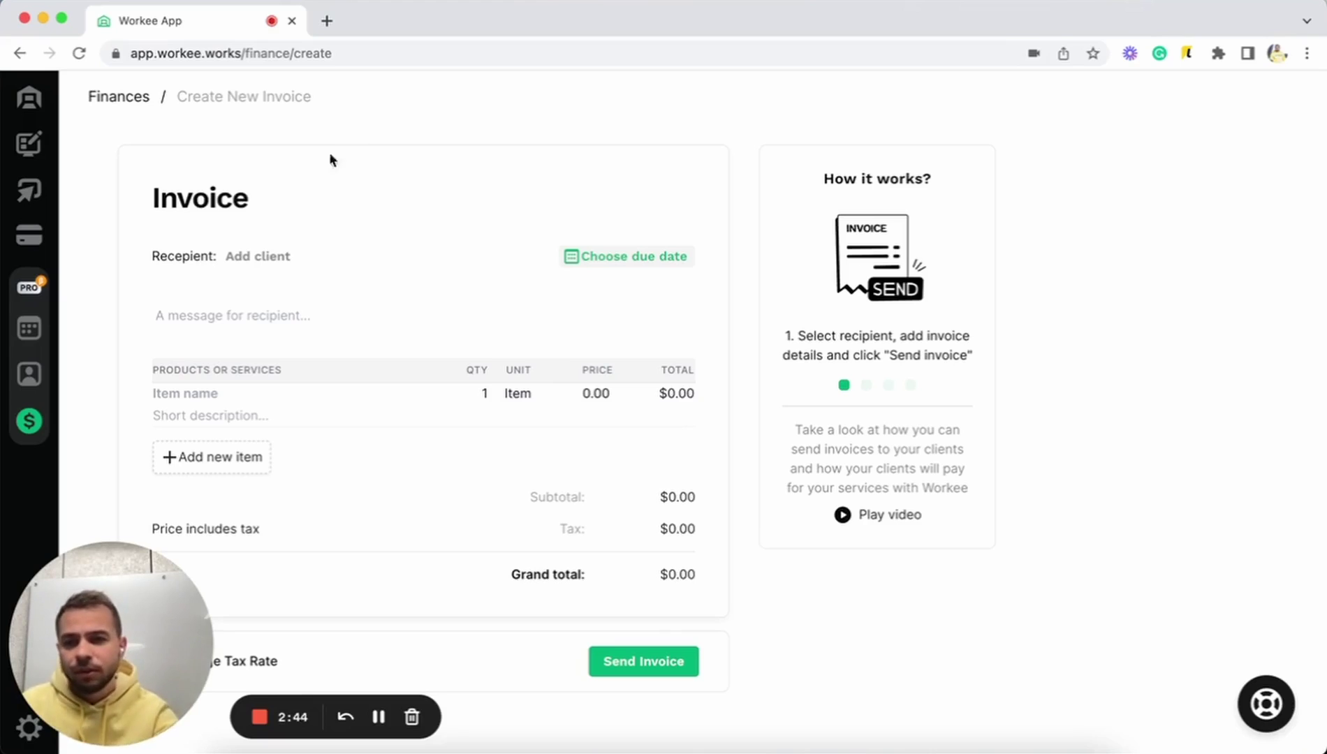
Choose the existing client, set due date Sep 27, 2022, and write 'Hey! this is your invoice'.
{"action": "left_click", "coordinate": [257, 257]}
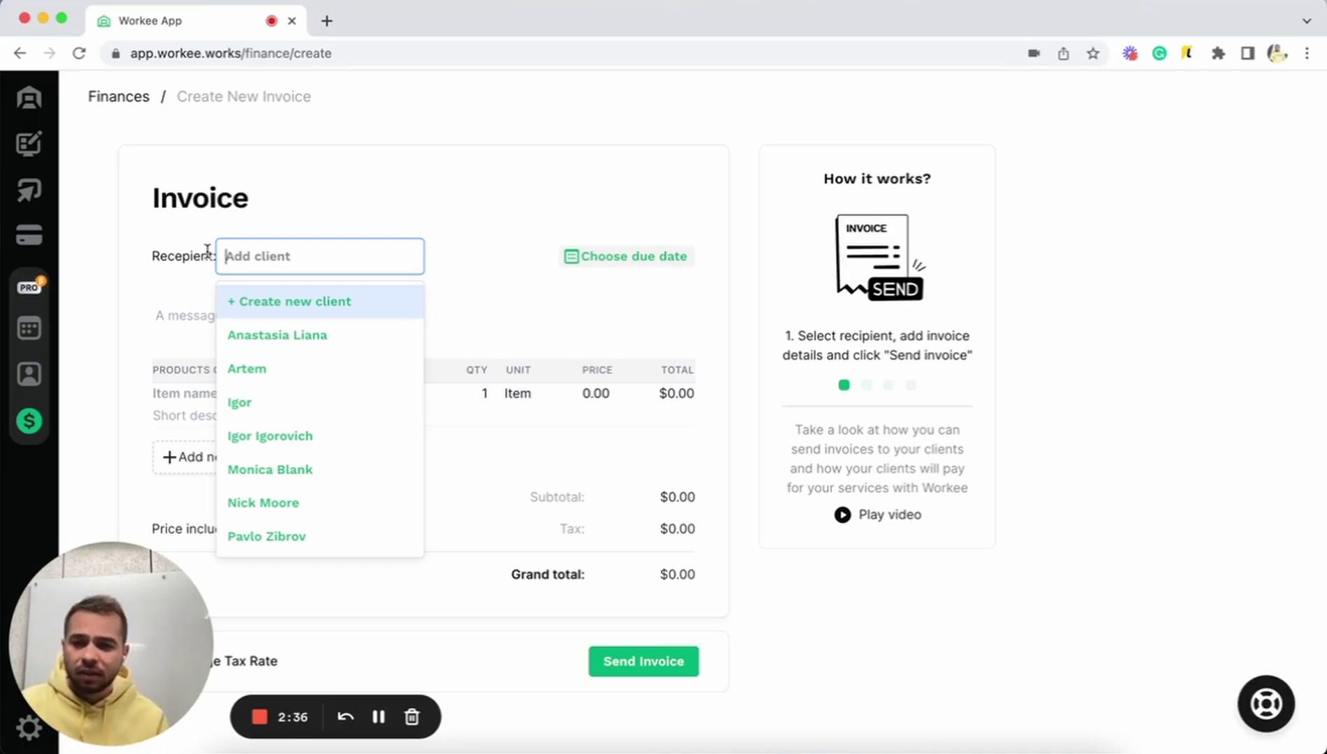
{"action": "left_click", "coordinate": [332, 470]}
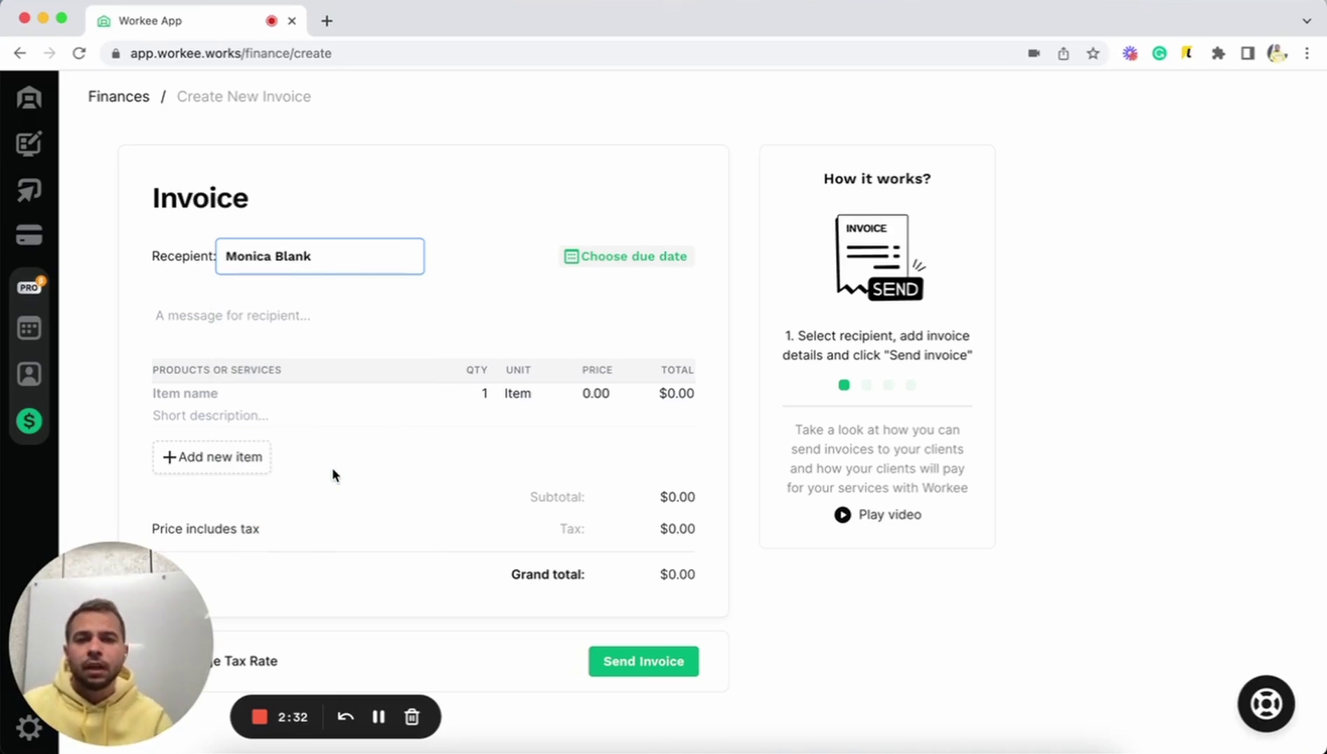
{"action": "left_click", "coordinate": [614, 267]}
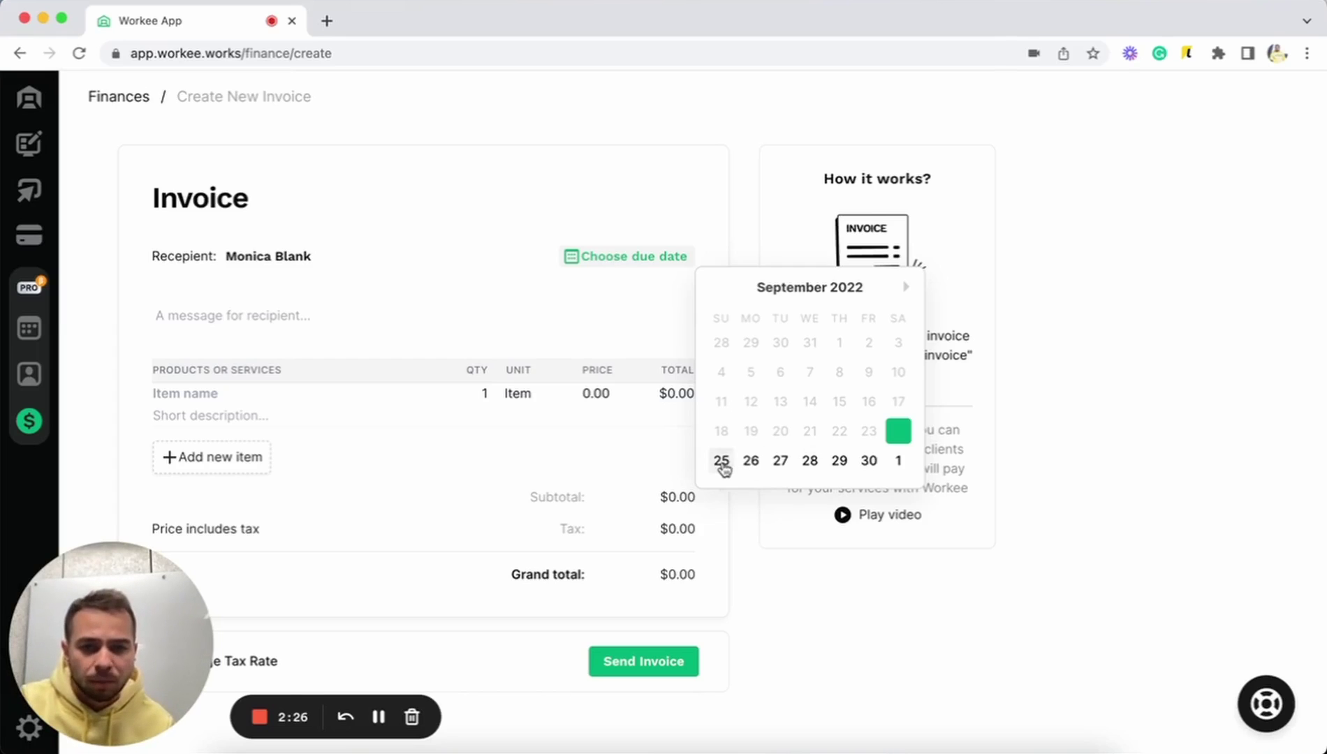
{"action": "left_click", "coordinate": [779, 465]}
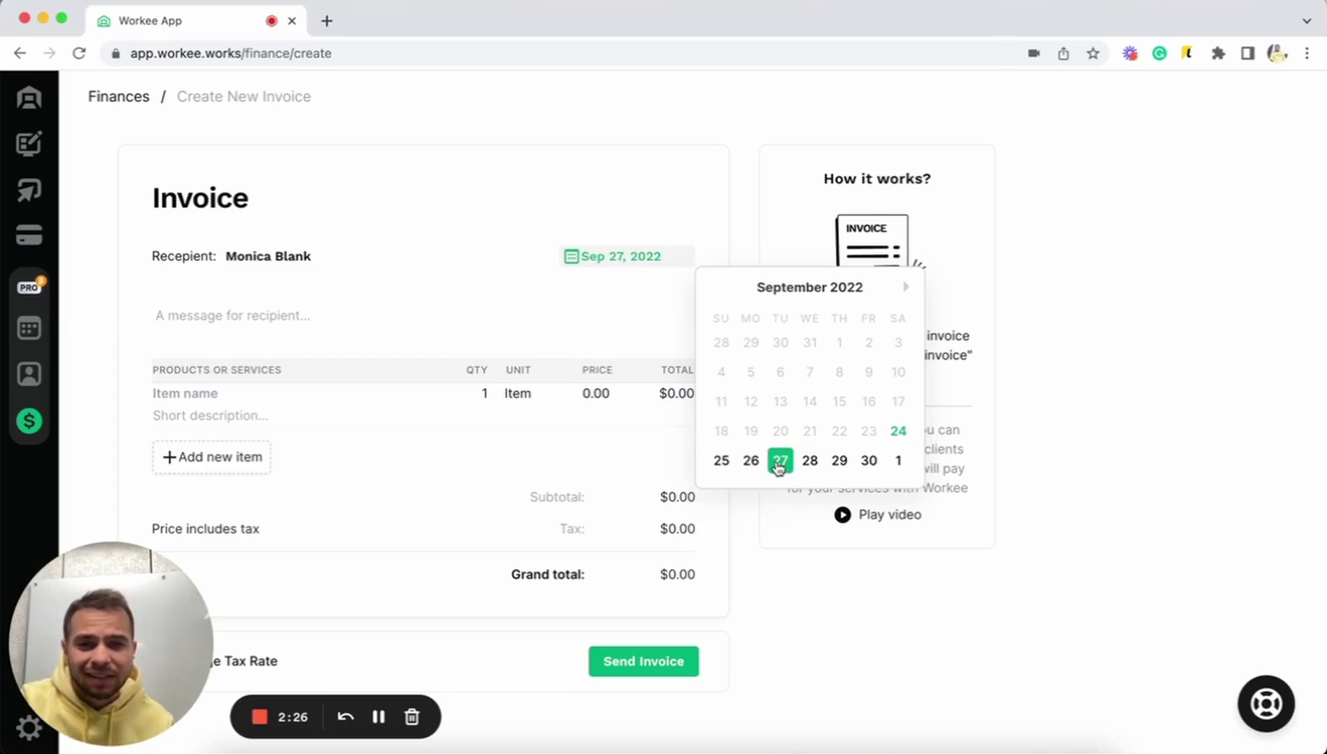
{"action": "left_click", "coordinate": [652, 81]}
{"action": "left_click", "coordinate": [230, 312]}
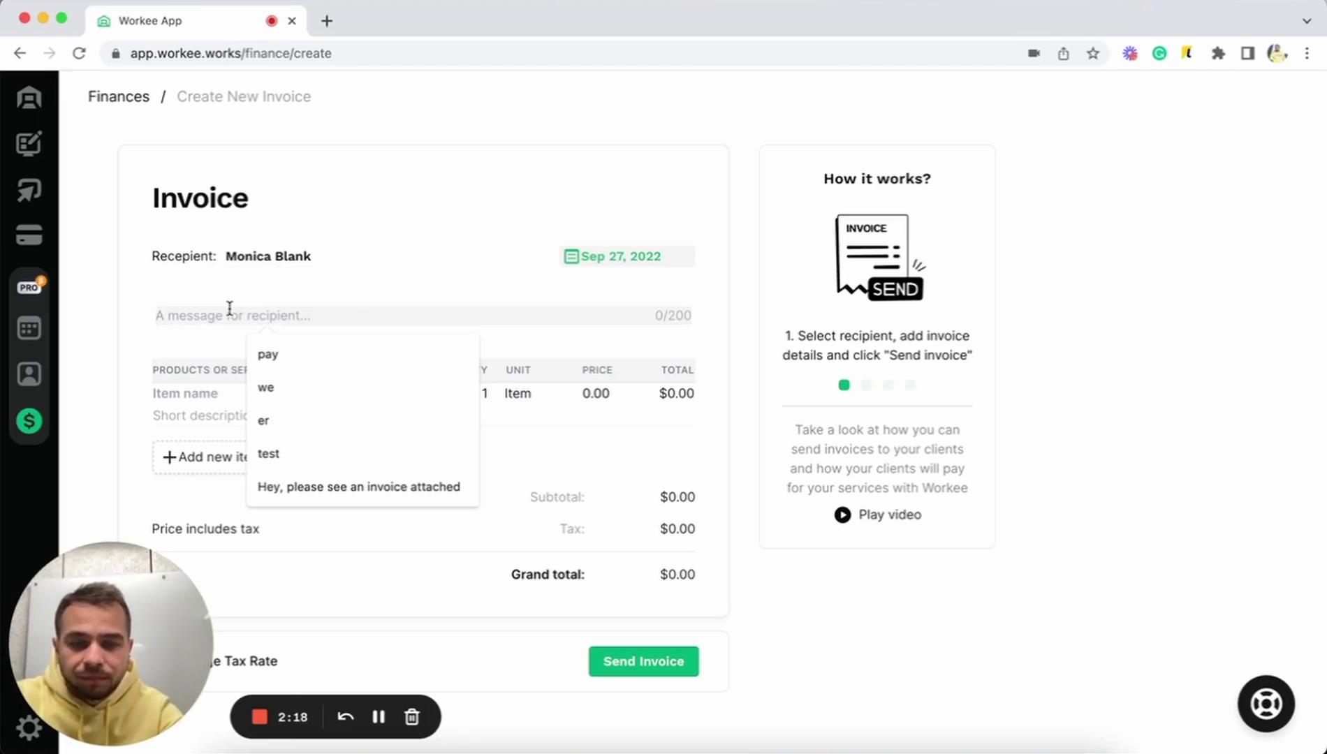
{"action": "type", "text": "Hey! "}
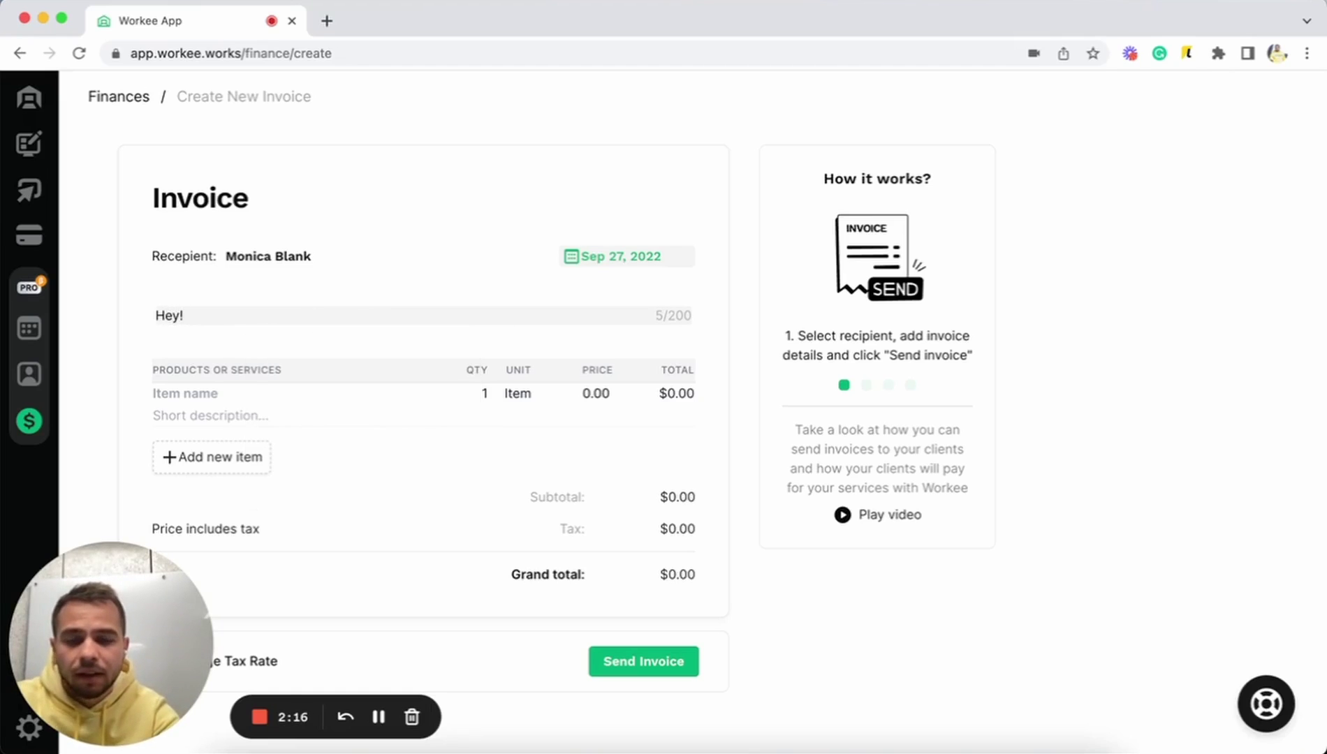
{"action": "type", "text": "this is your invoice"}
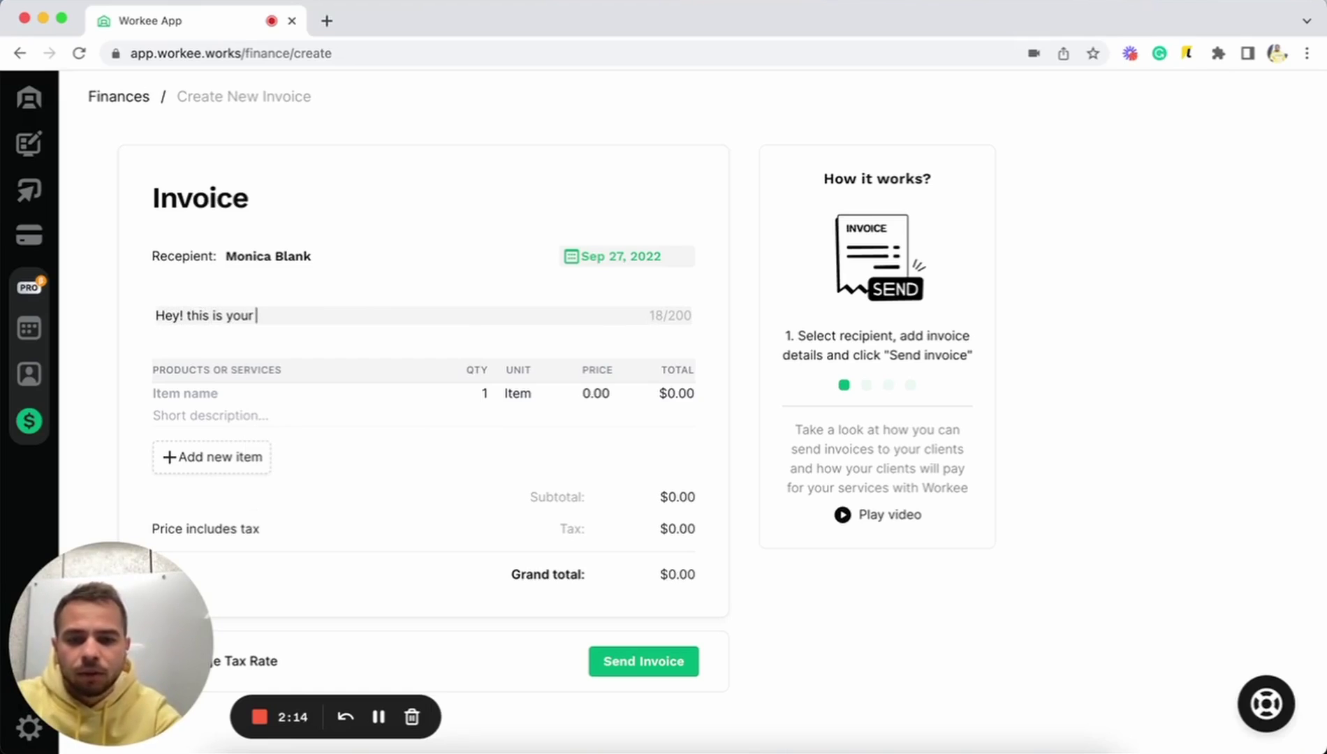
Add a first item 'Concept preparation' described as 'concept preparation for the MVP product'.
{"action": "left_click", "coordinate": [117, 417]}
{"action": "left_click", "coordinate": [183, 391]}
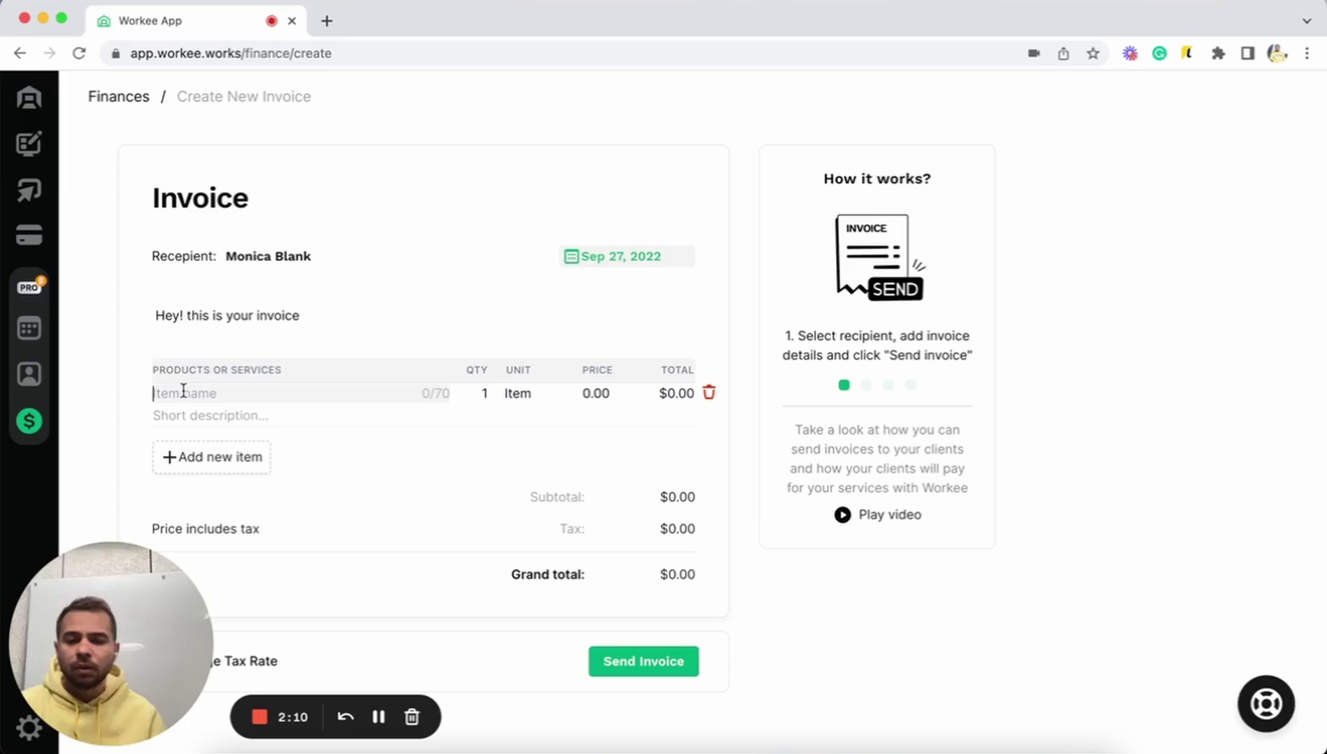
{"action": "type", "text": "Concept"}
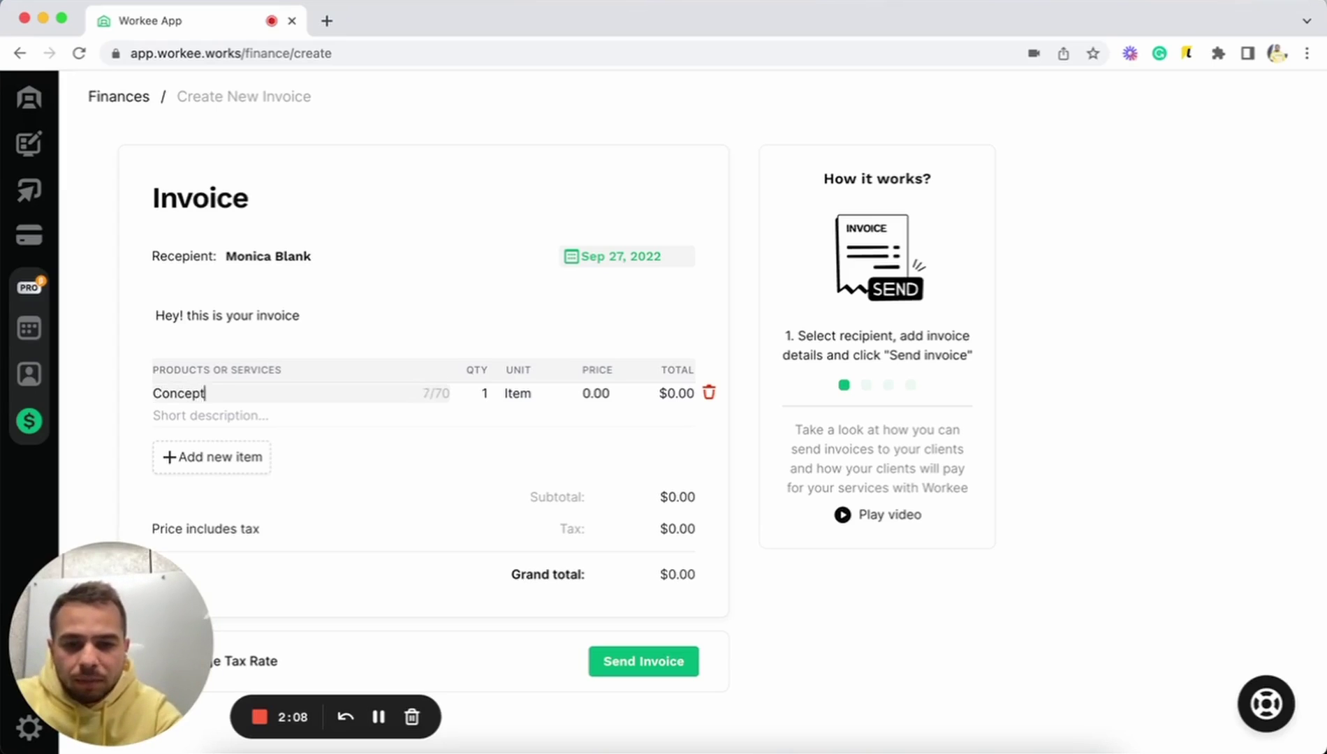
{"action": "type", "text": " preparation"}
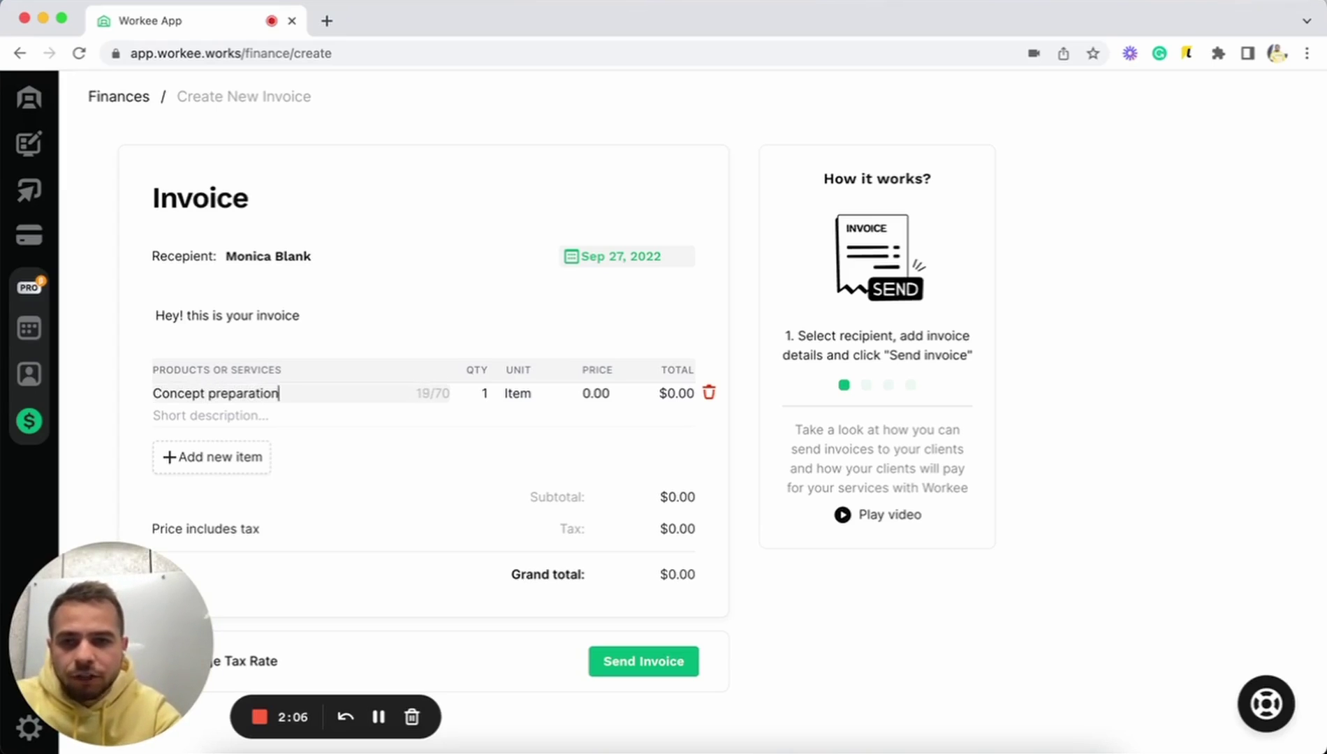
{"action": "left_click", "coordinate": [195, 417]}
{"action": "type", "text": "conce"}
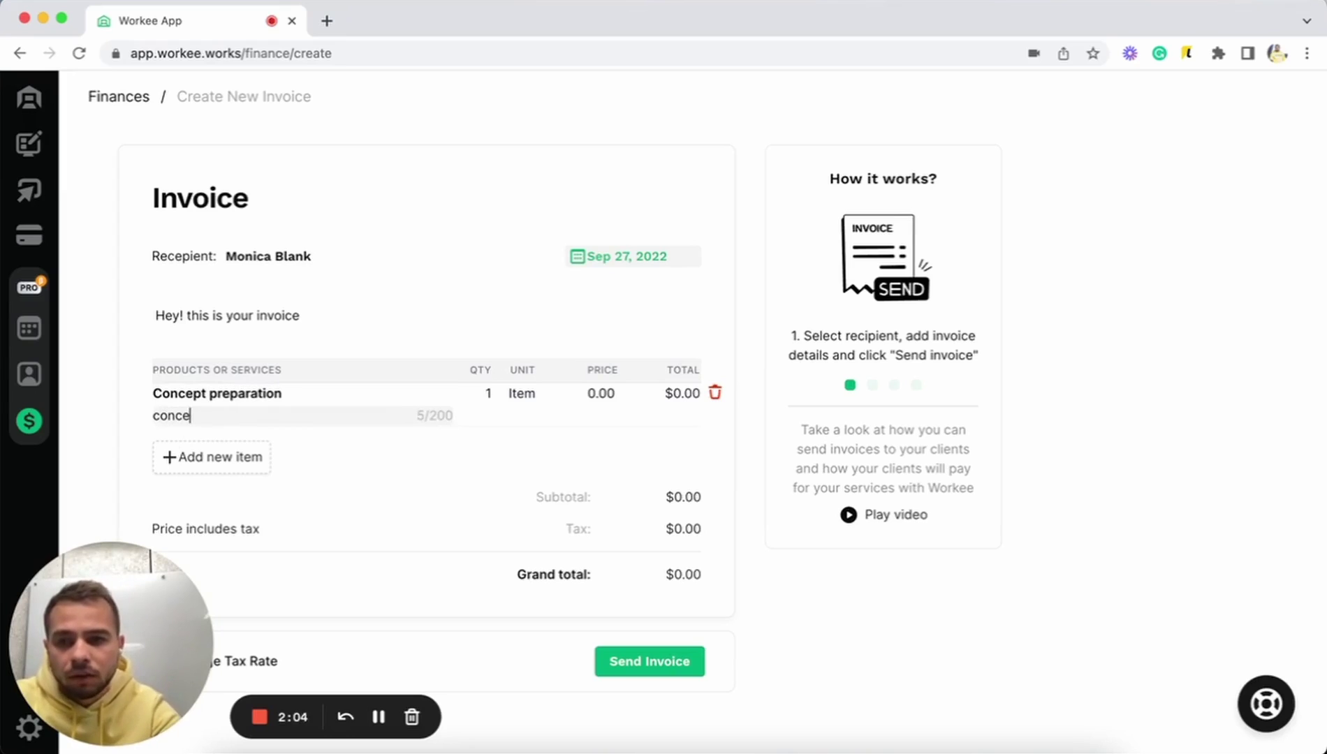
{"action": "type", "text": "pt preparatio"}
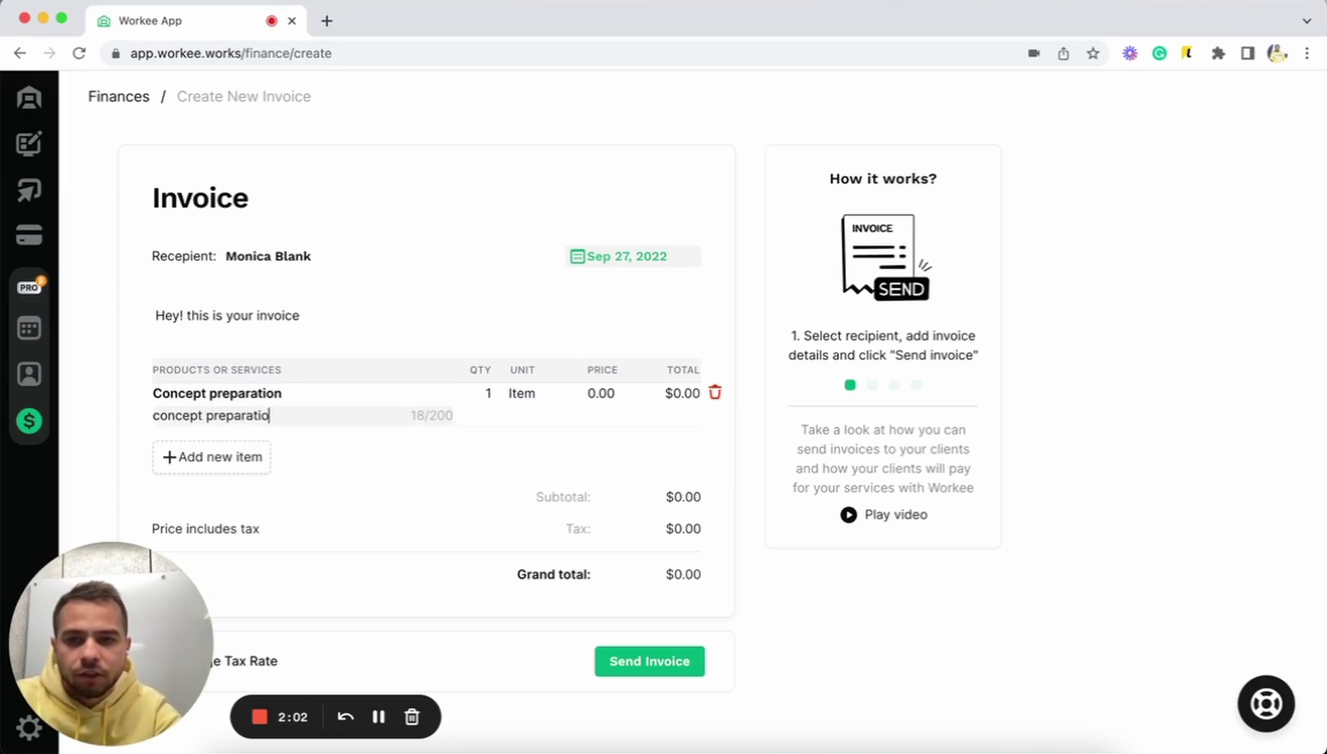
{"action": "type", "text": "n for the "}
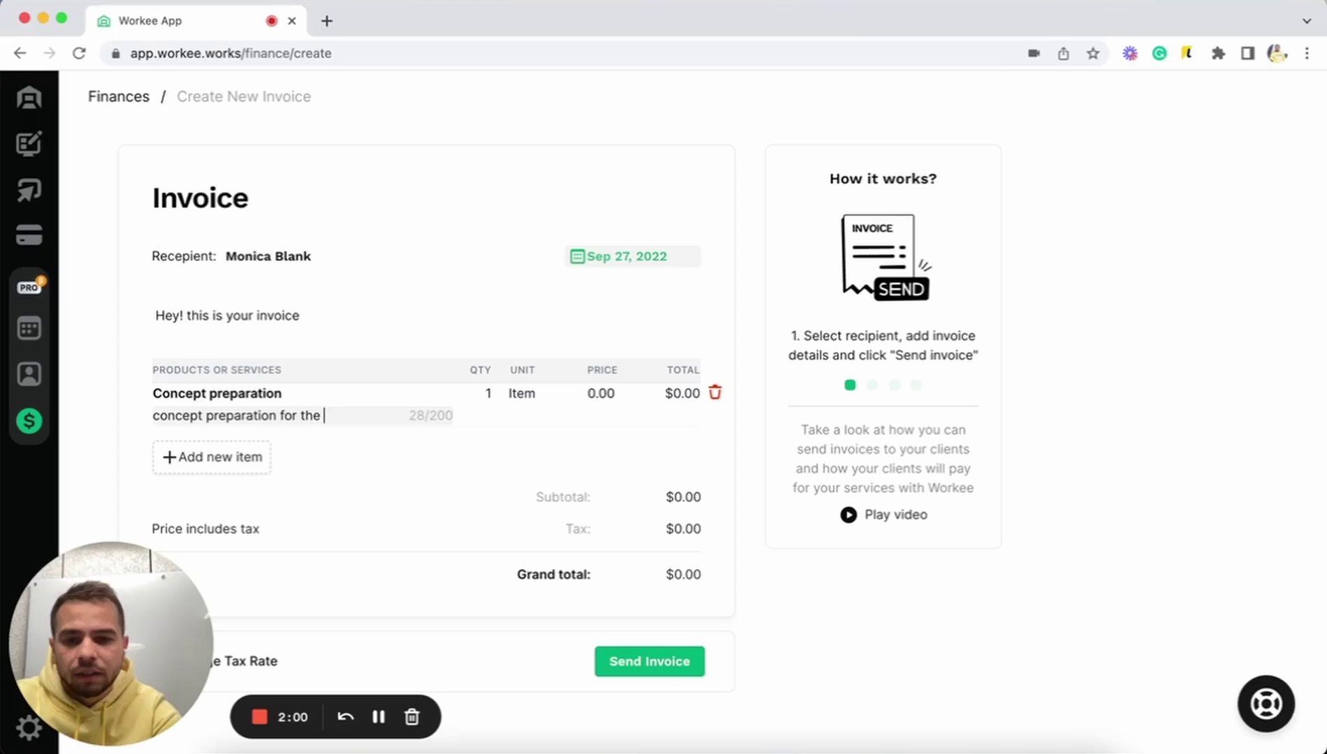
{"action": "type", "text": "MVP p"}
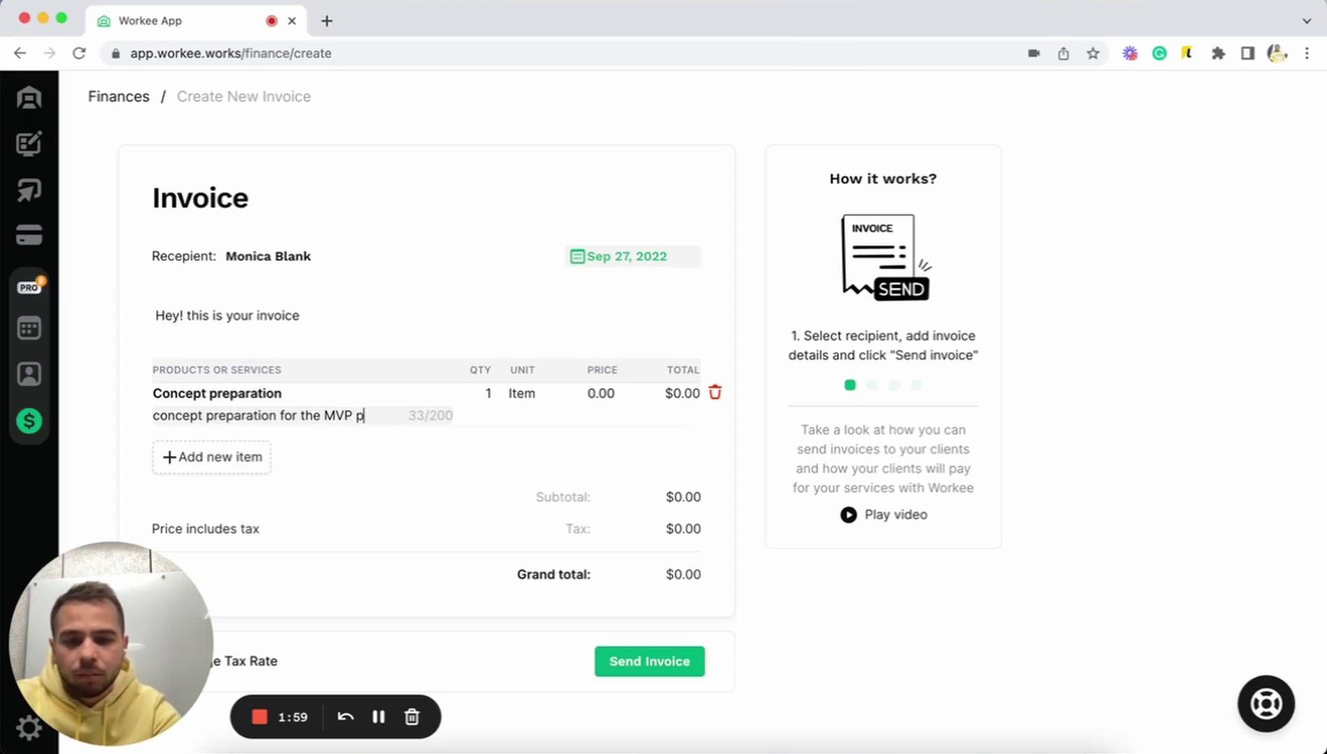
{"action": "type", "text": "roduct"}
{"action": "left_click", "coordinate": [373, 379]}
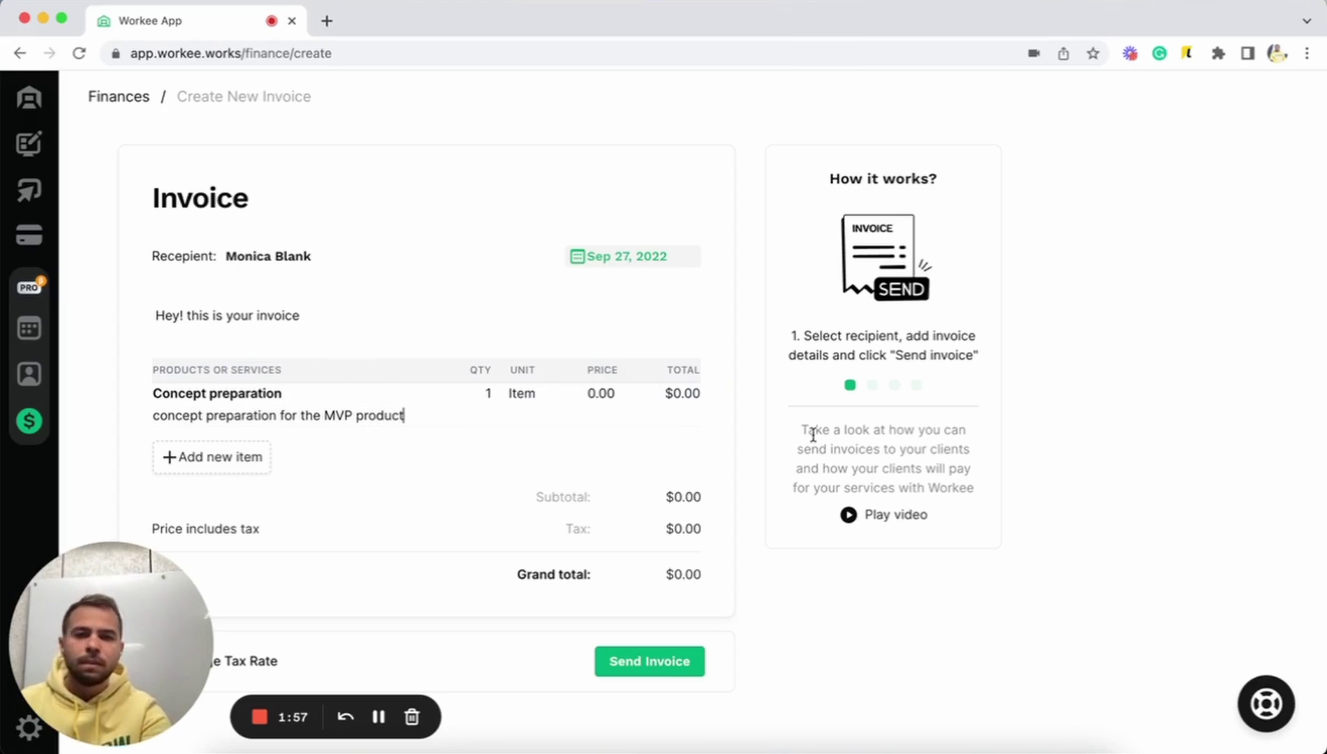
Set the Concept preparation item's price to 50.
{"action": "left_click", "coordinate": [479, 388]}
{"action": "left_click", "coordinate": [578, 390]}
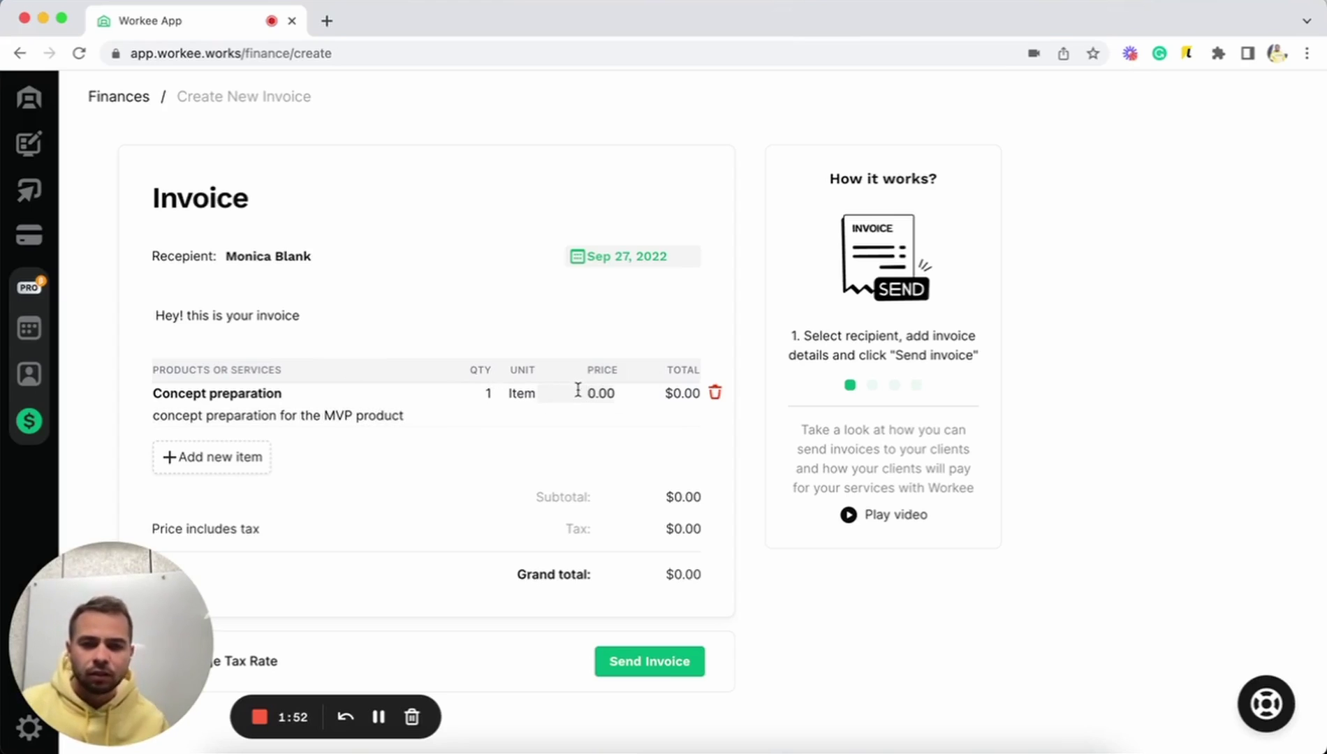
{"action": "type", "text": "5"}
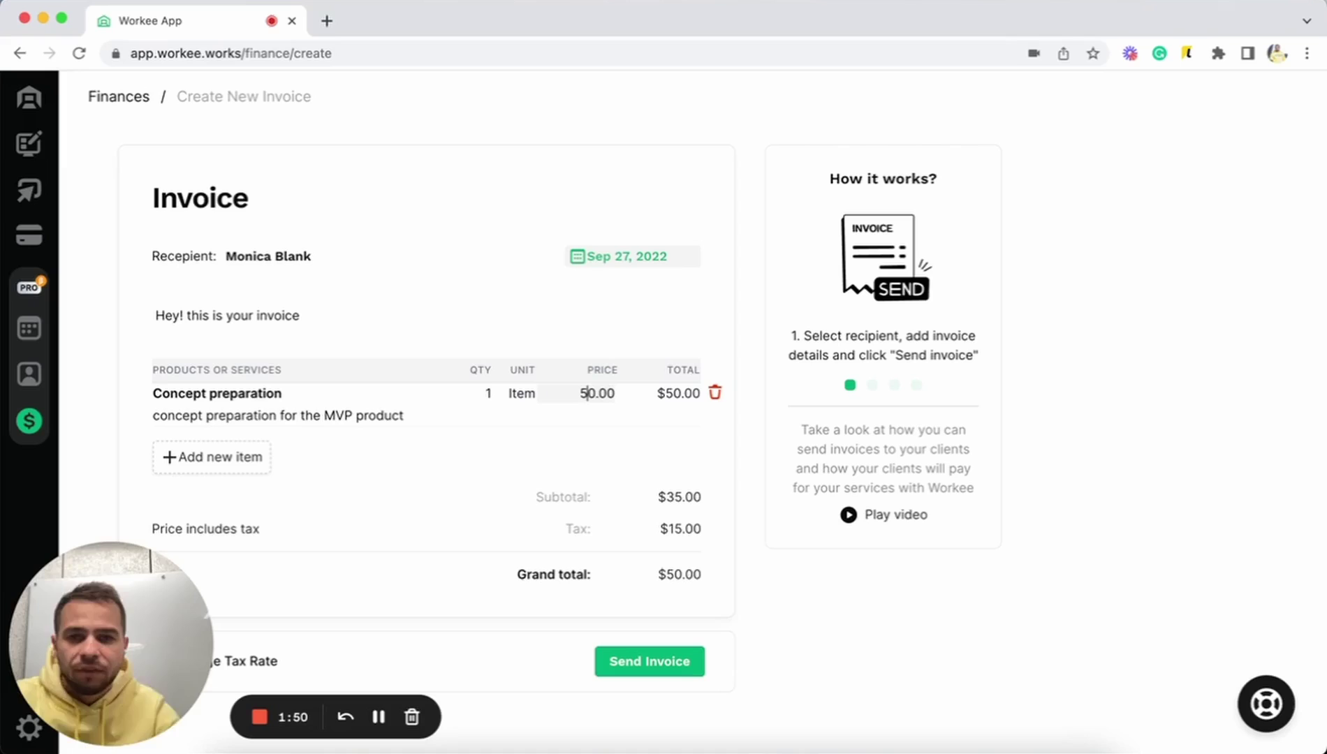
{"action": "type", "text": "0"}
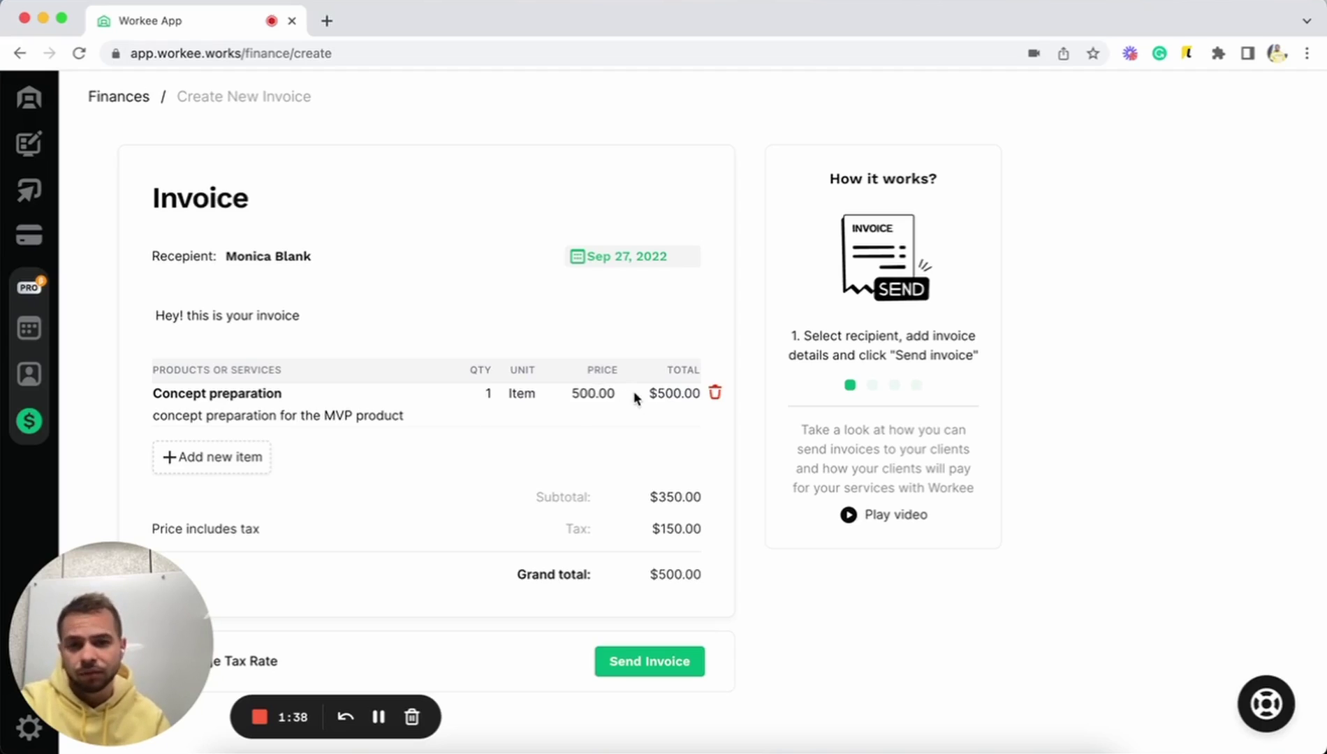
Add a second item 'Logo development' described as 'logo for your company, 5 options'.
{"action": "left_click", "coordinate": [271, 462]}
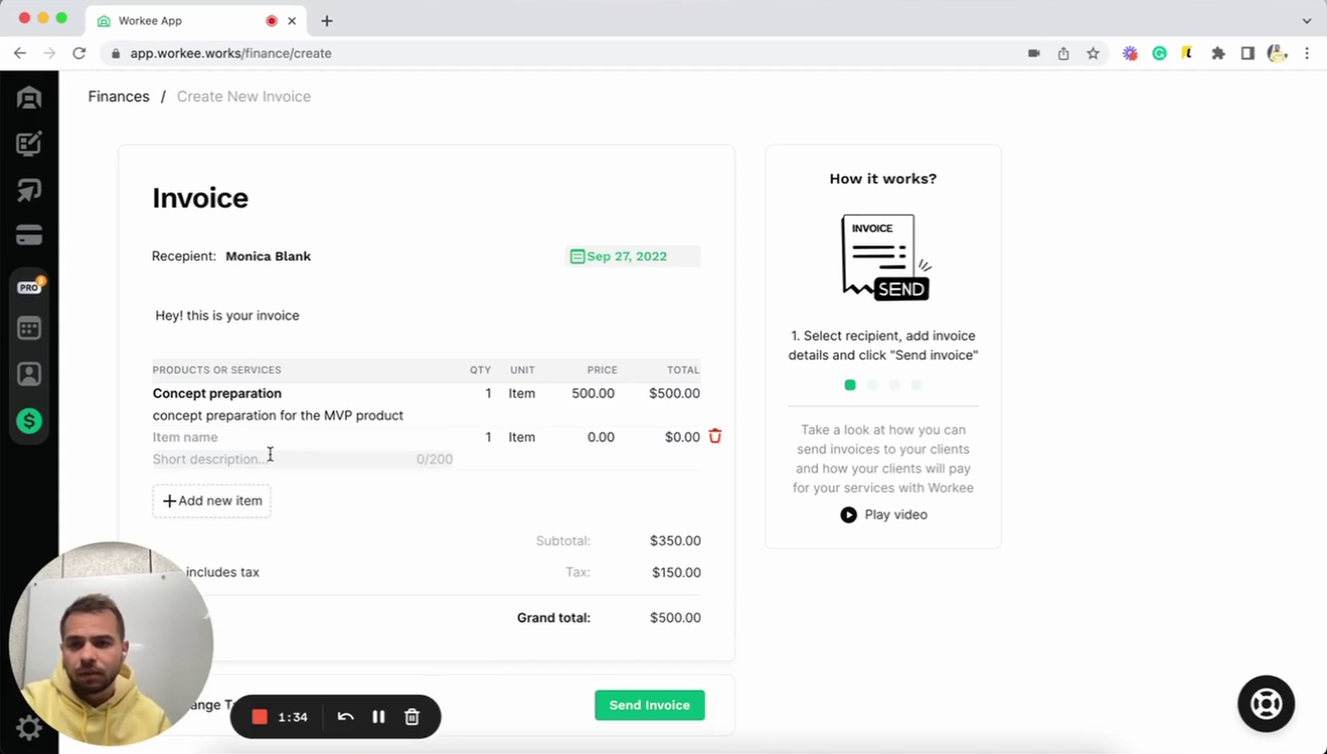
{"action": "left_click", "coordinate": [197, 434]}
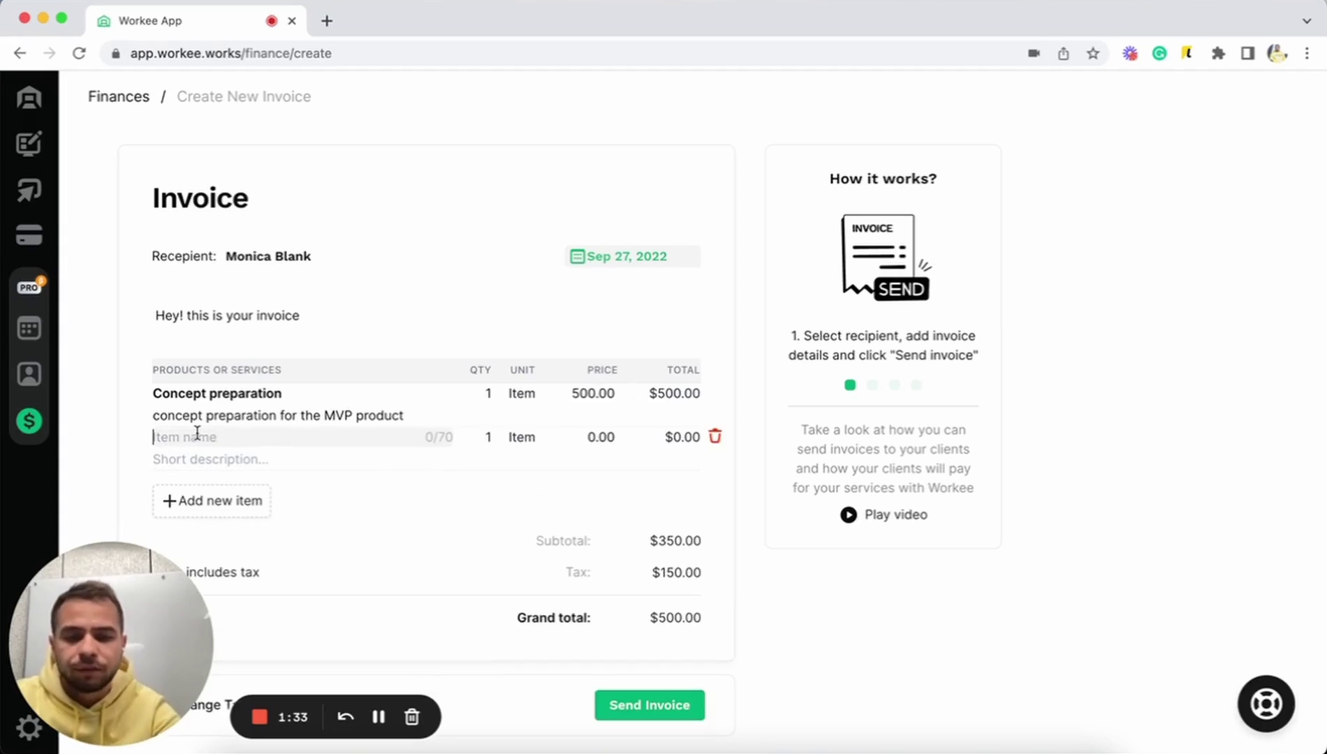
{"action": "type", "text": "Logo"}
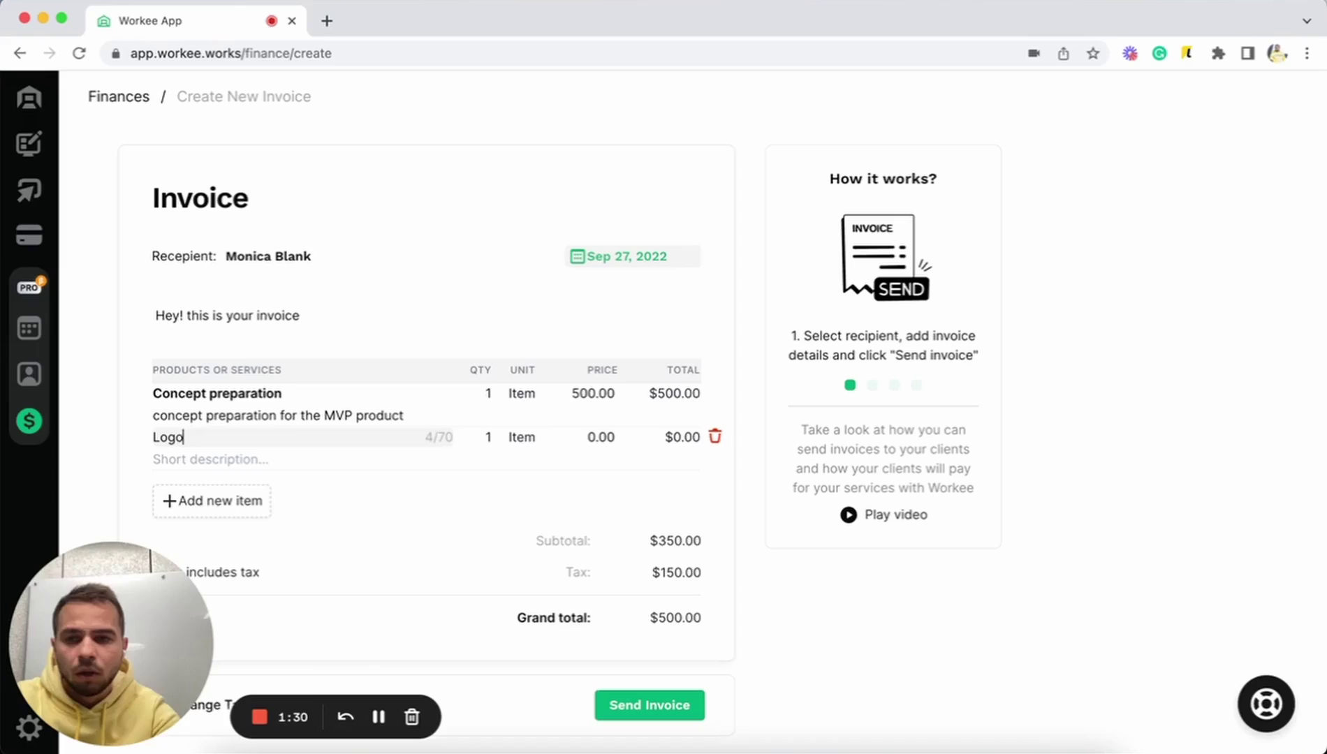
{"action": "type", "text": " development"}
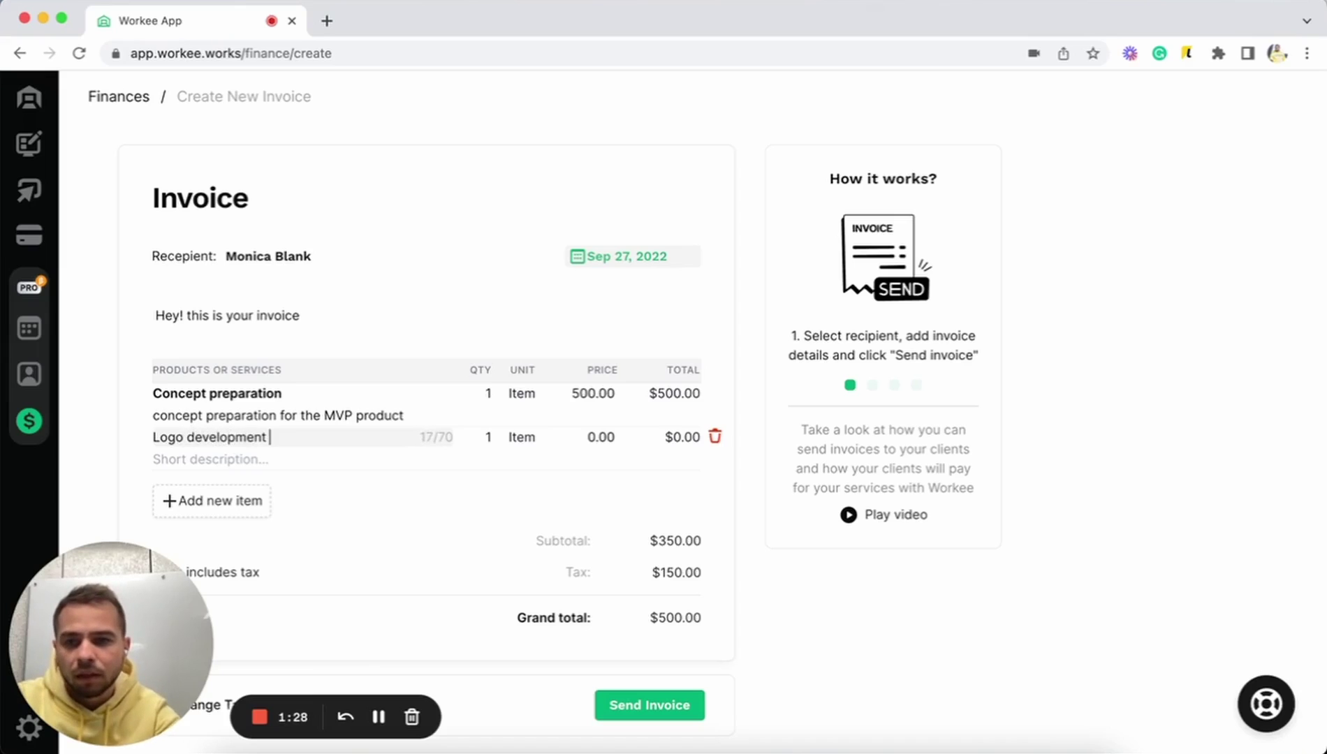
{"action": "left_click", "coordinate": [188, 456]}
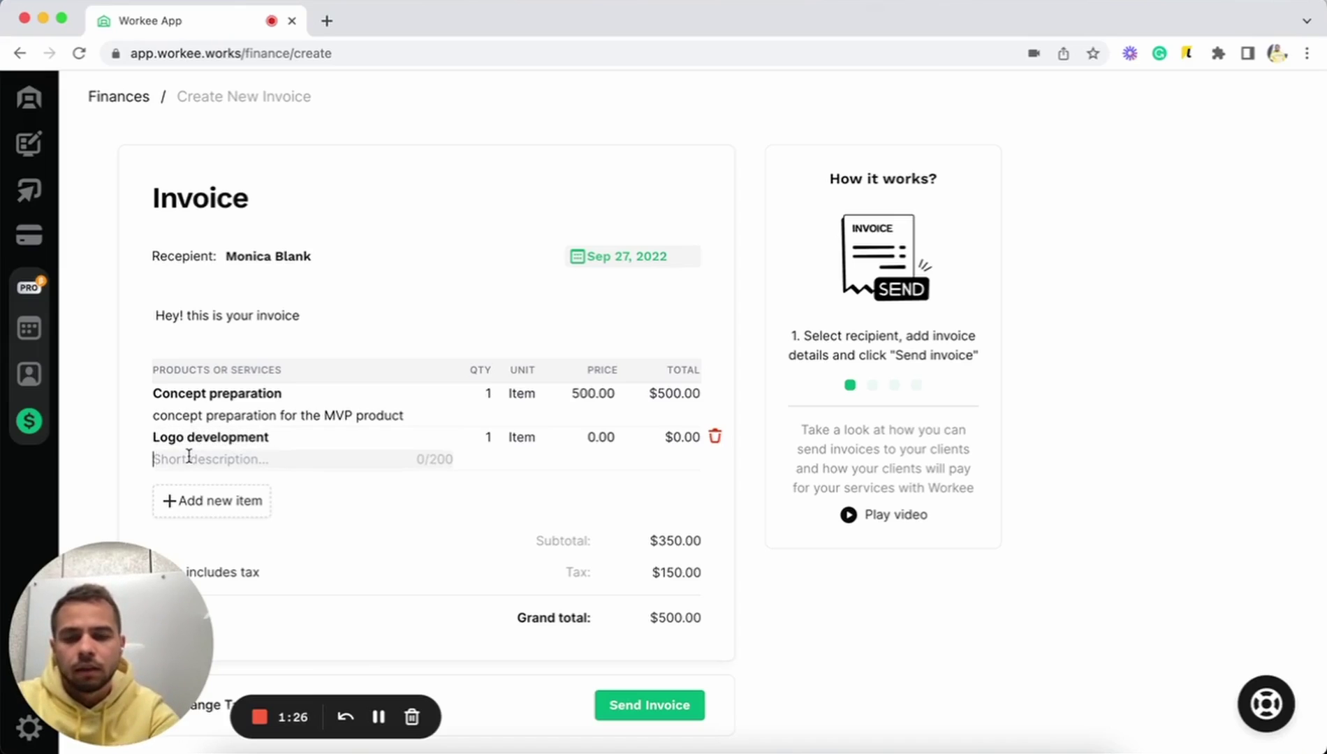
{"action": "type", "text": "logo for your comao"}
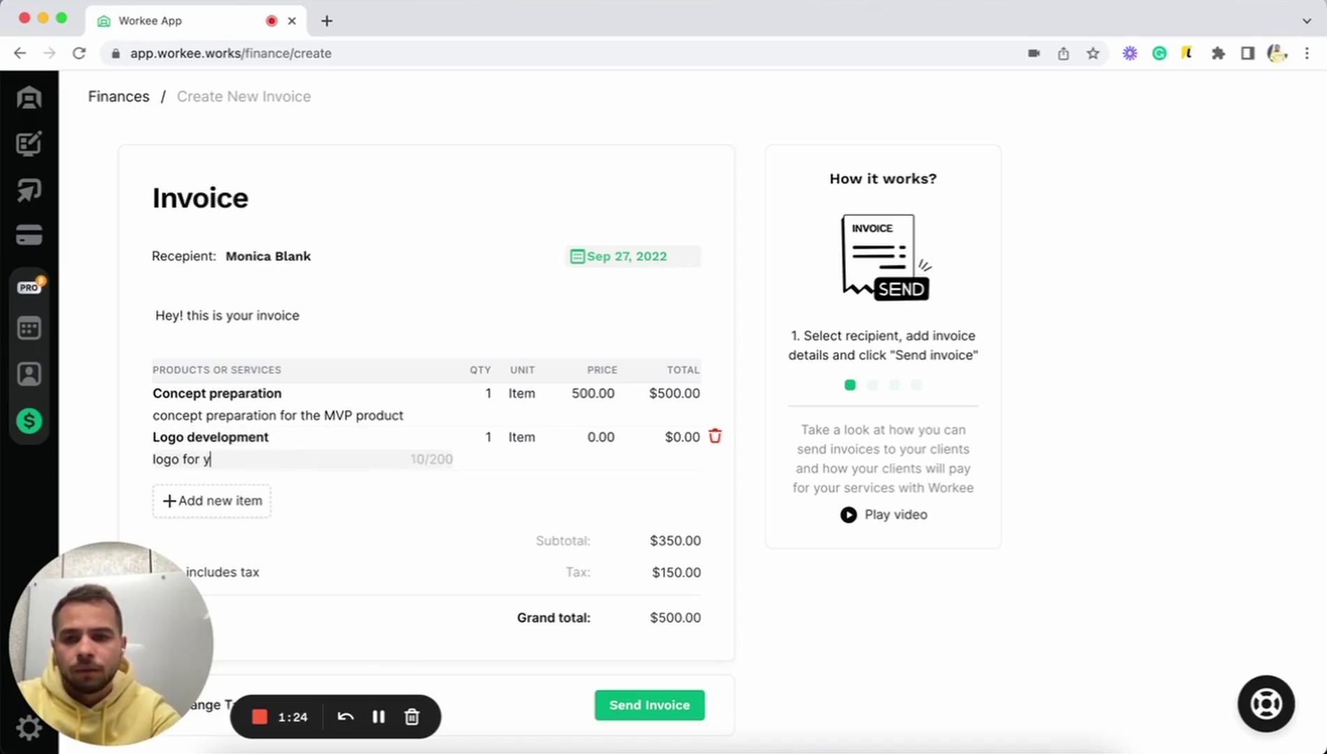
{"action": "key", "text": "BackSpace"}
{"action": "key", "text": "BackSpace"}
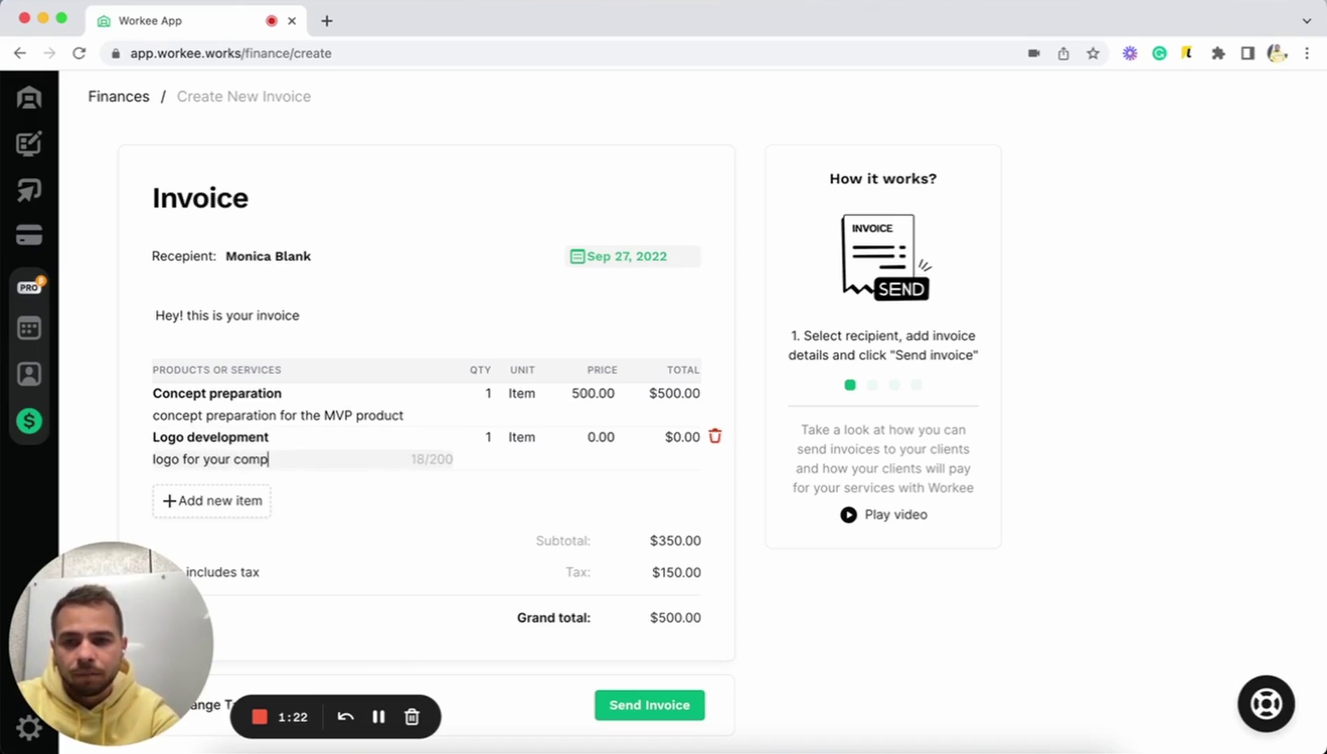
{"action": "type", "text": "pnay"}
{"action": "key", "text": "BackSpace"}
{"action": "key", "text": "BackSpace"}
{"action": "key", "text": "BackSpace"}
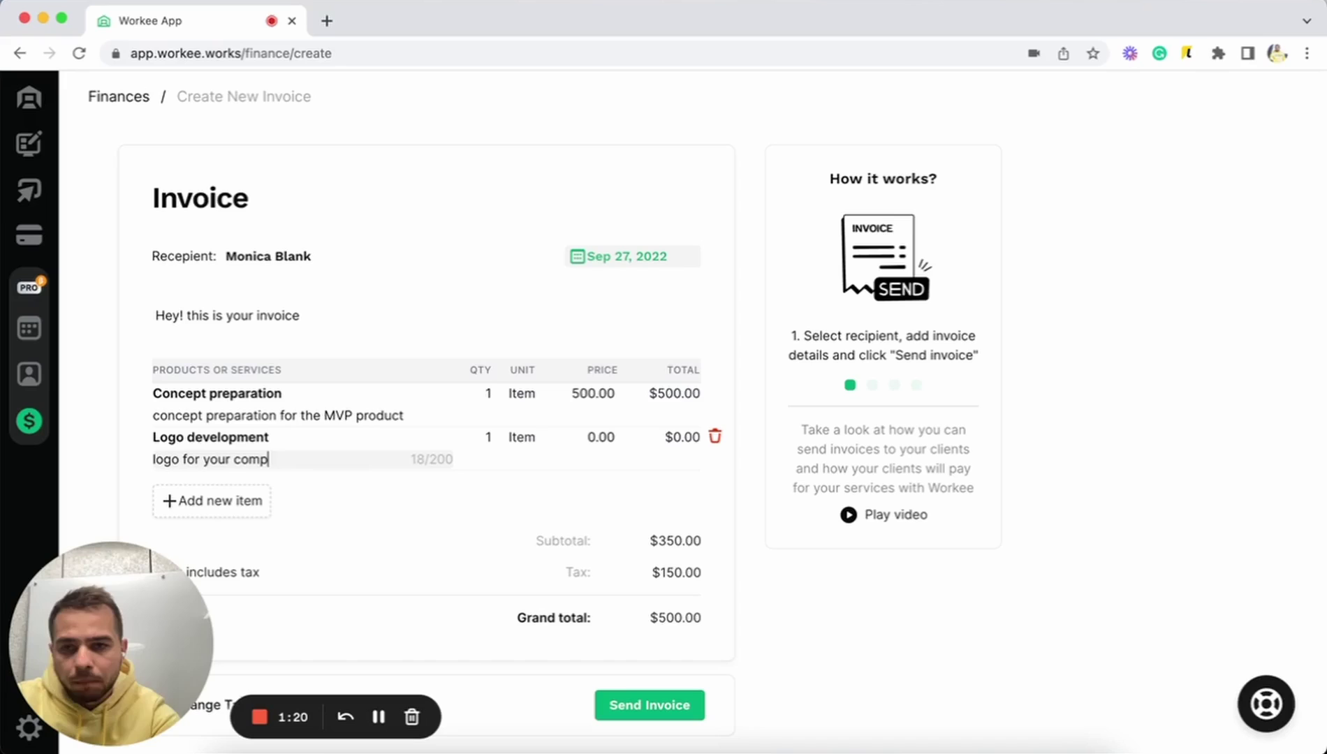
{"action": "type", "text": "any, 5 op"}
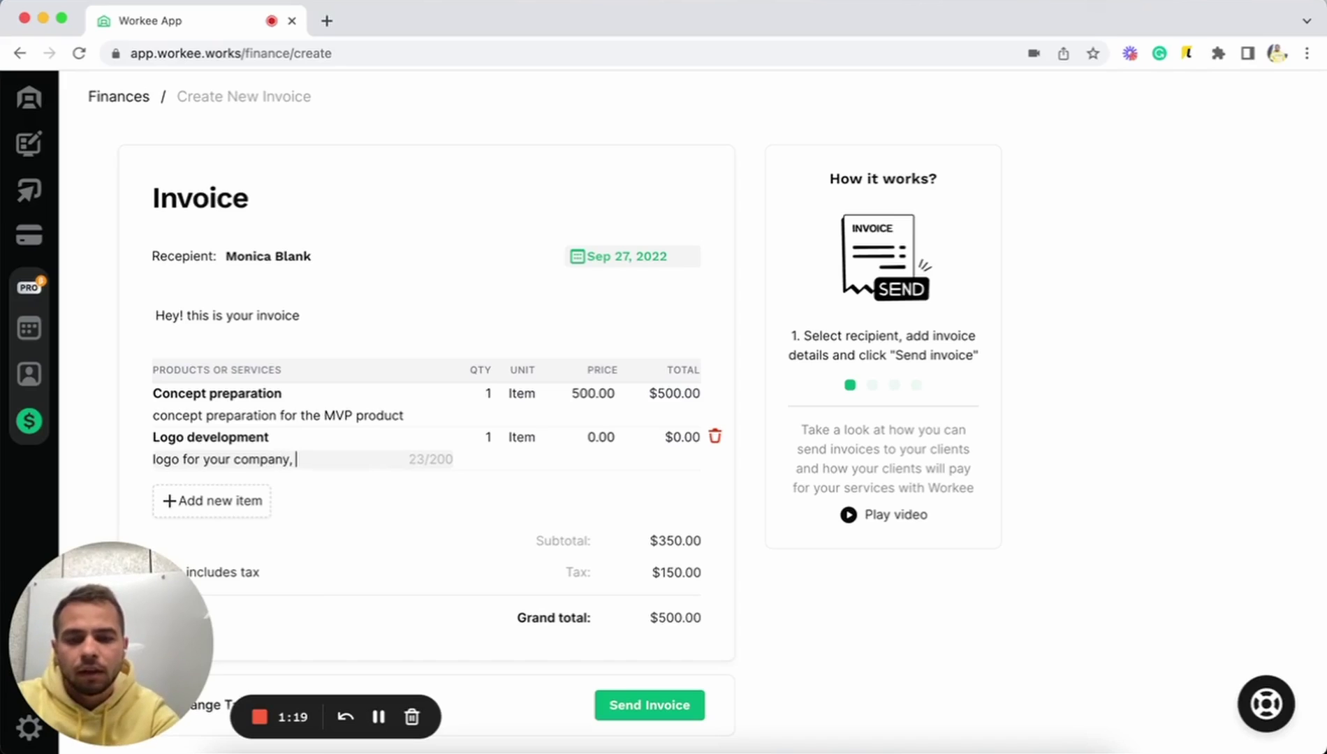
{"action": "type", "text": "tions"}
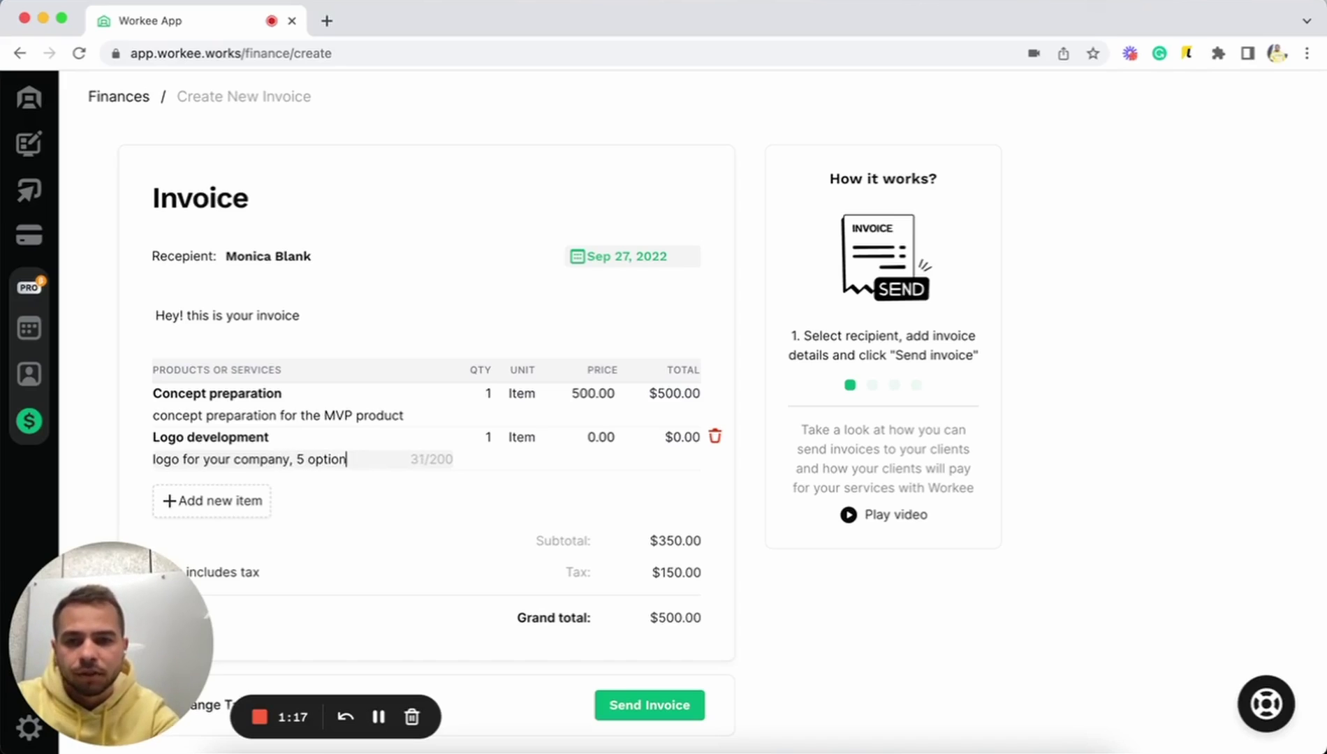
Set the Logo development quantity to 5 and its price to 10.00.
{"action": "left_click", "coordinate": [480, 435]}
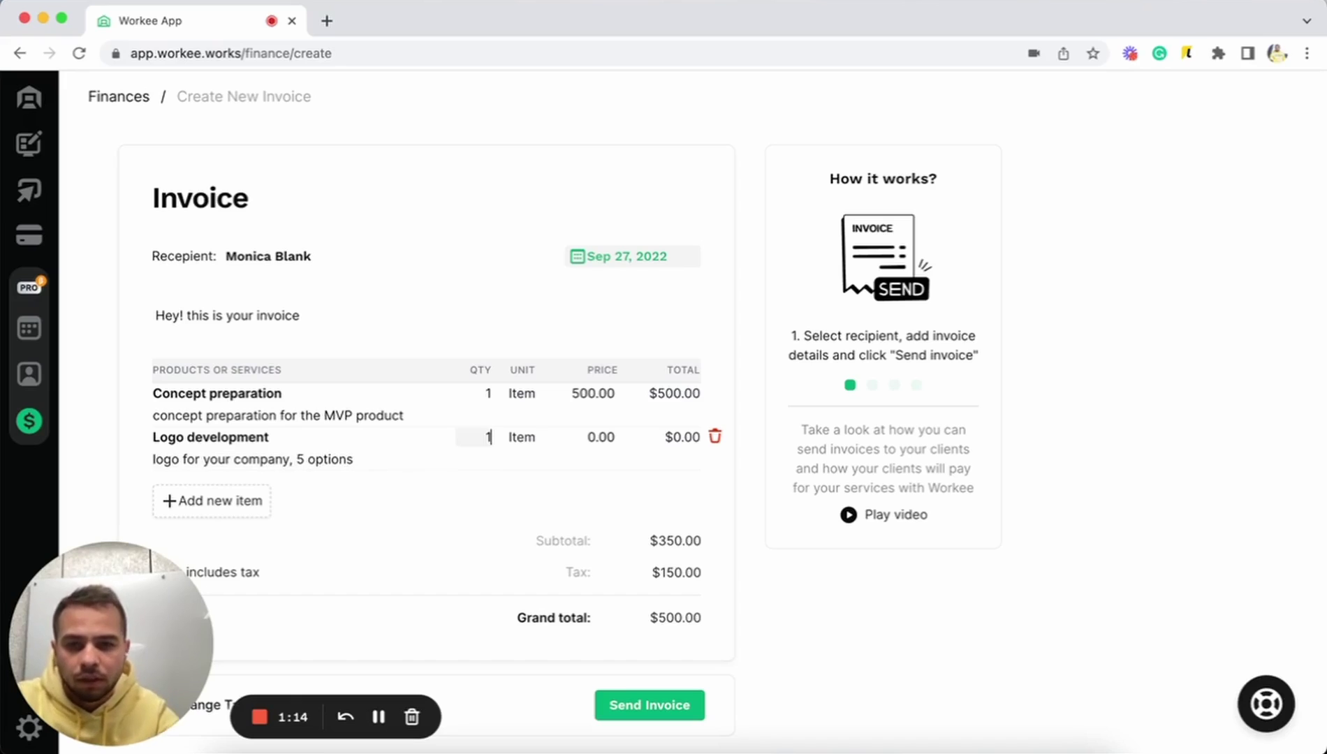
{"action": "key", "text": "BackSpace"}
{"action": "type", "text": "5"}
{"action": "left_click", "coordinate": [574, 432]}
{"action": "type", "text": "1"}
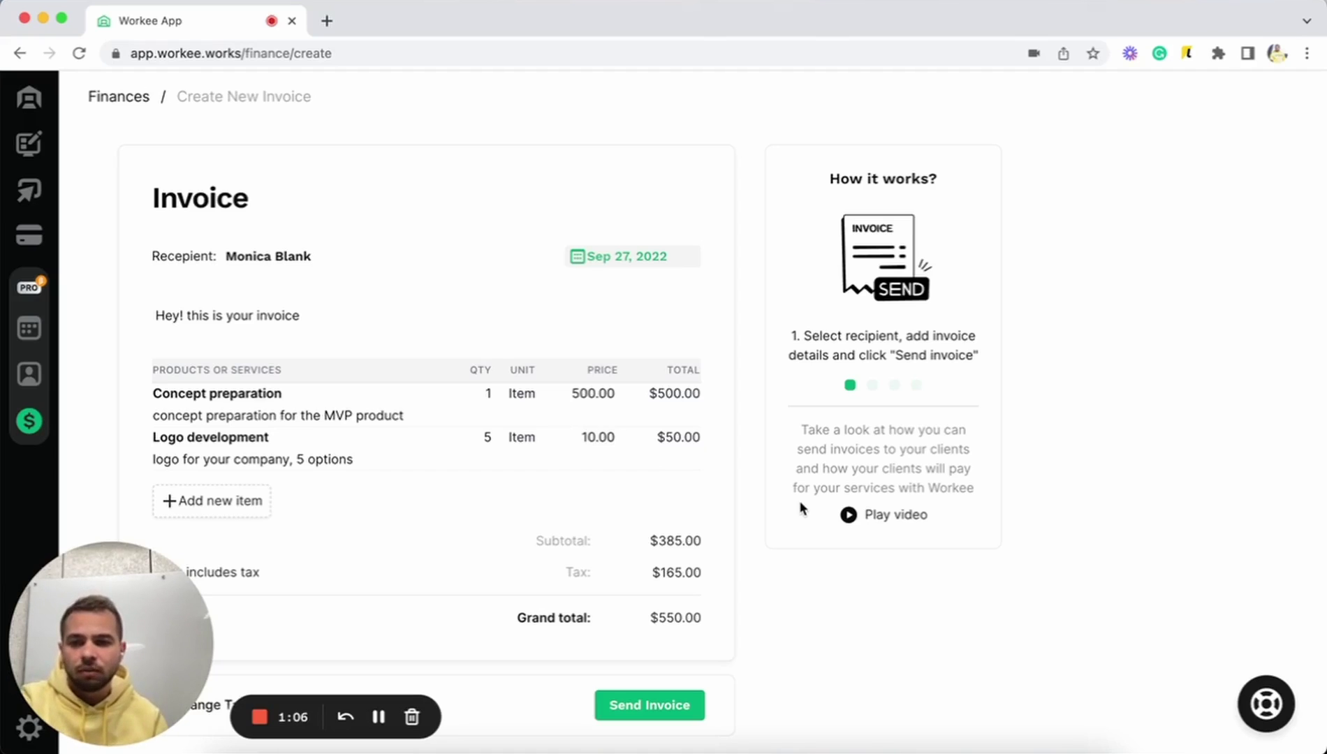
{"action": "mouse_move", "coordinate": [182, 615]}
{"action": "left_click_drag", "start_coordinate": [181, 615], "coordinate": [1175, 622]}
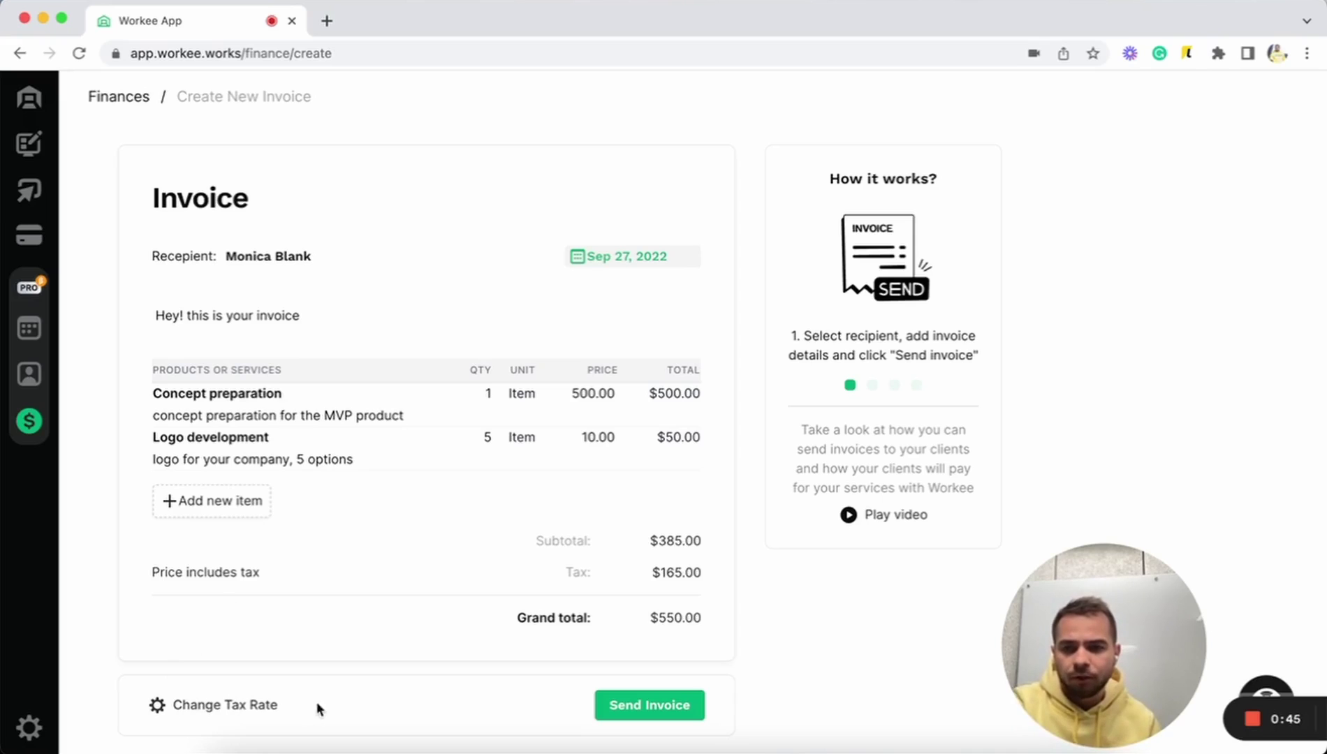
Change the Total Income Taxes rate from 30% to 25% and save it.
{"action": "left_click", "coordinate": [229, 720]}
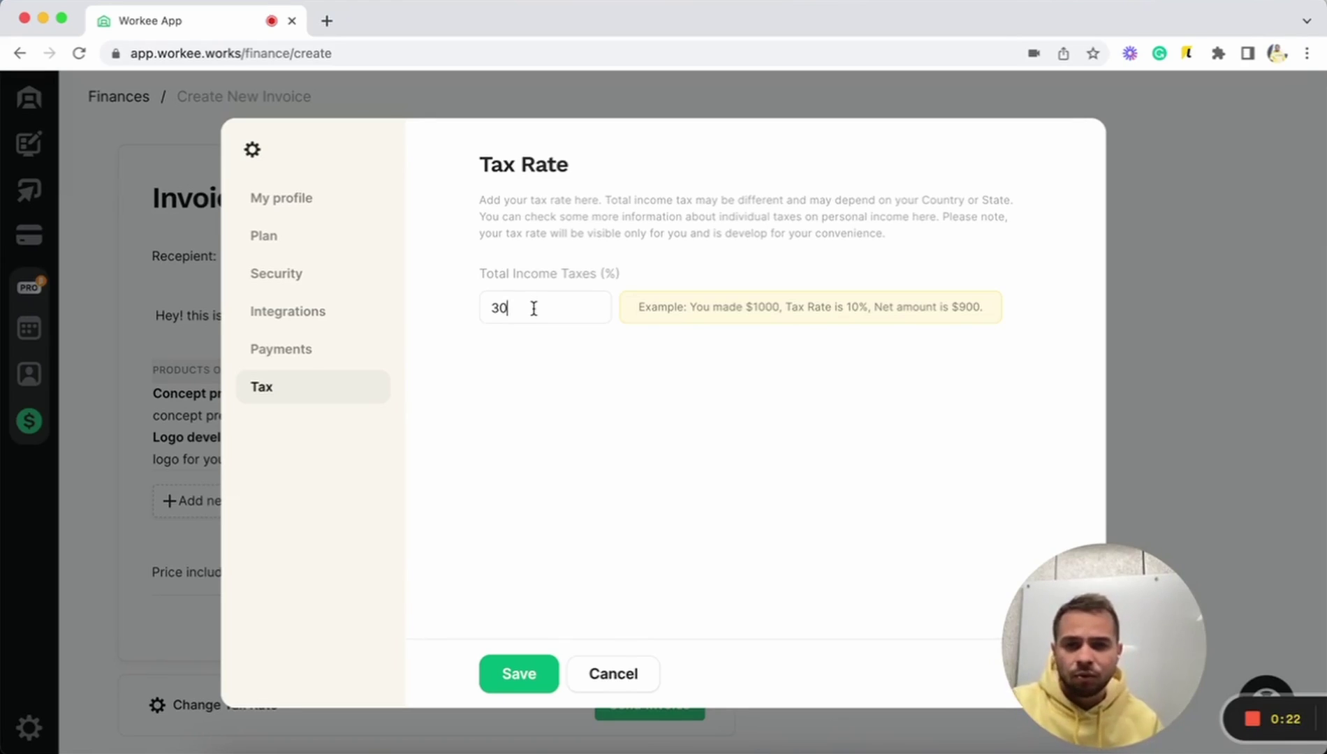
{"action": "key", "text": "BackSpace"}
{"action": "key", "text": "BackSpace"}
{"action": "type", "text": "25"}
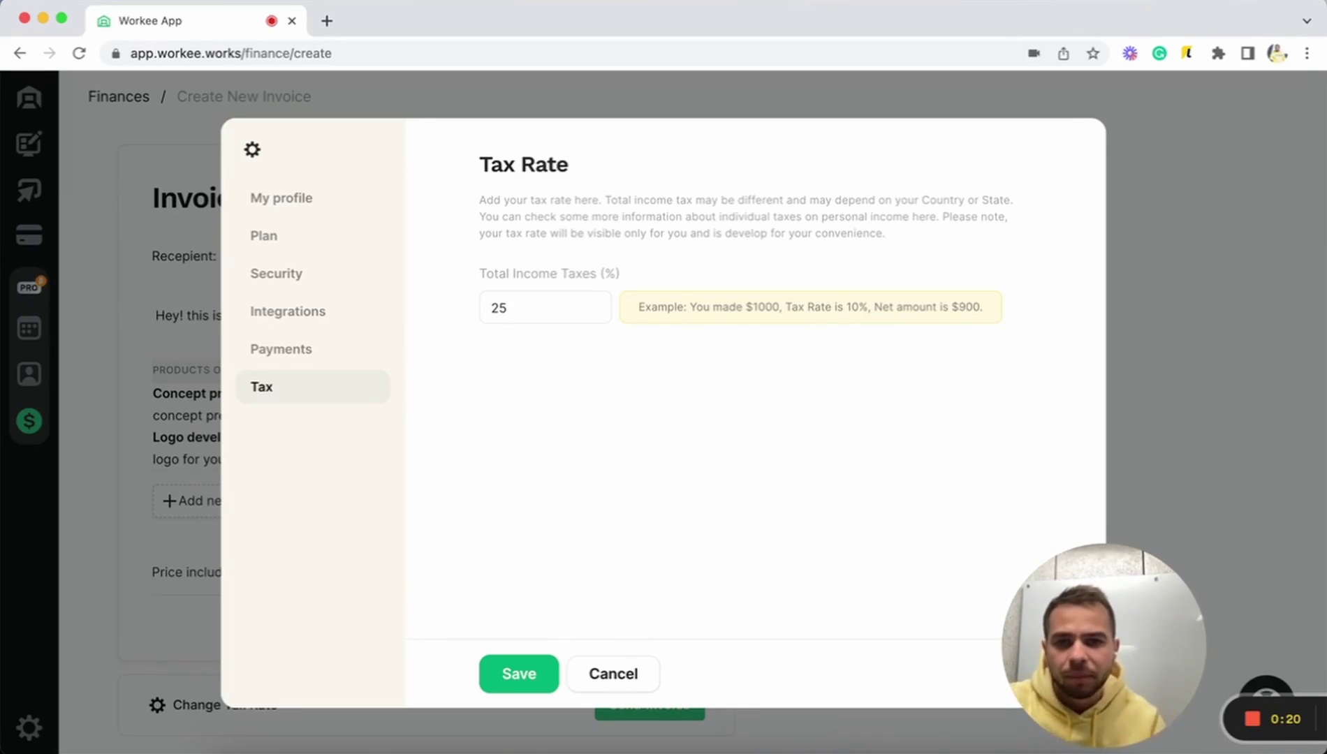
{"action": "left_click", "coordinate": [517, 681]}
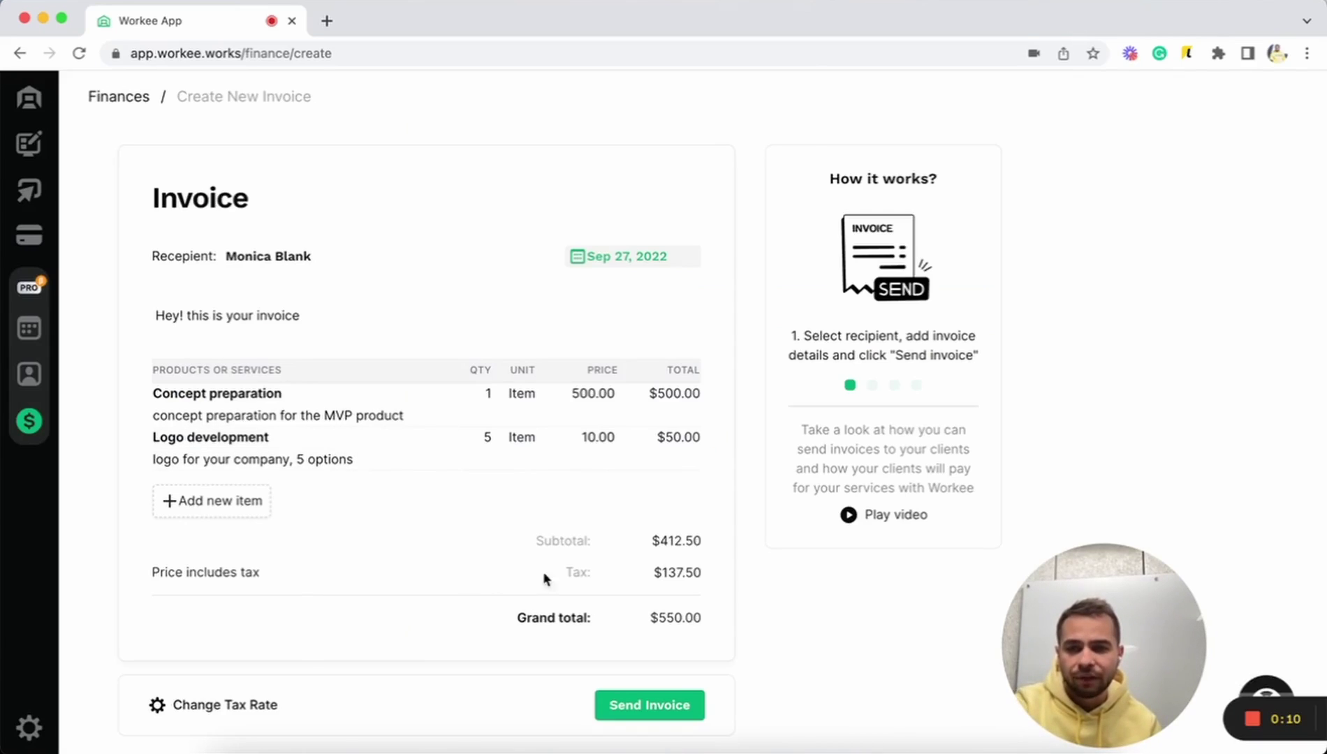
{"action": "left_click_drag", "start_coordinate": [185, 579], "coordinate": [275, 584]}
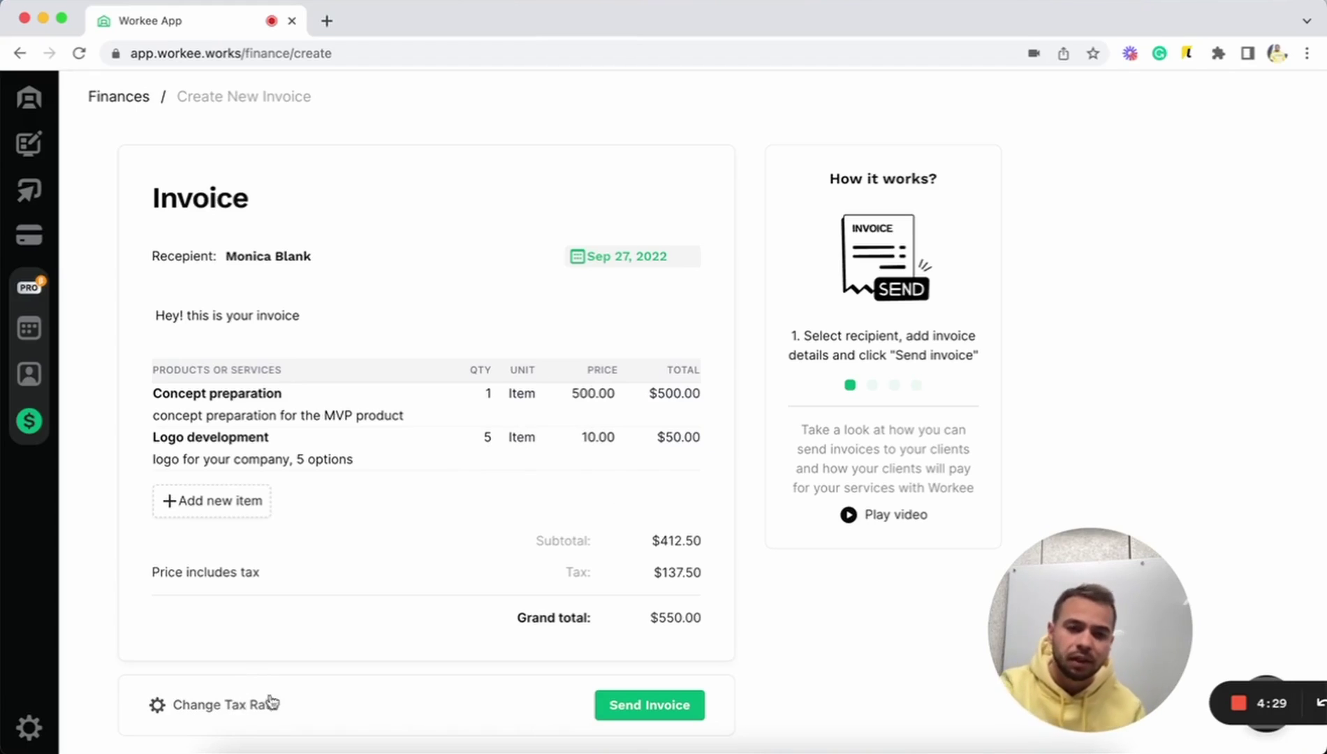
{"action": "left_click_drag", "start_coordinate": [657, 578], "coordinate": [684, 576]}
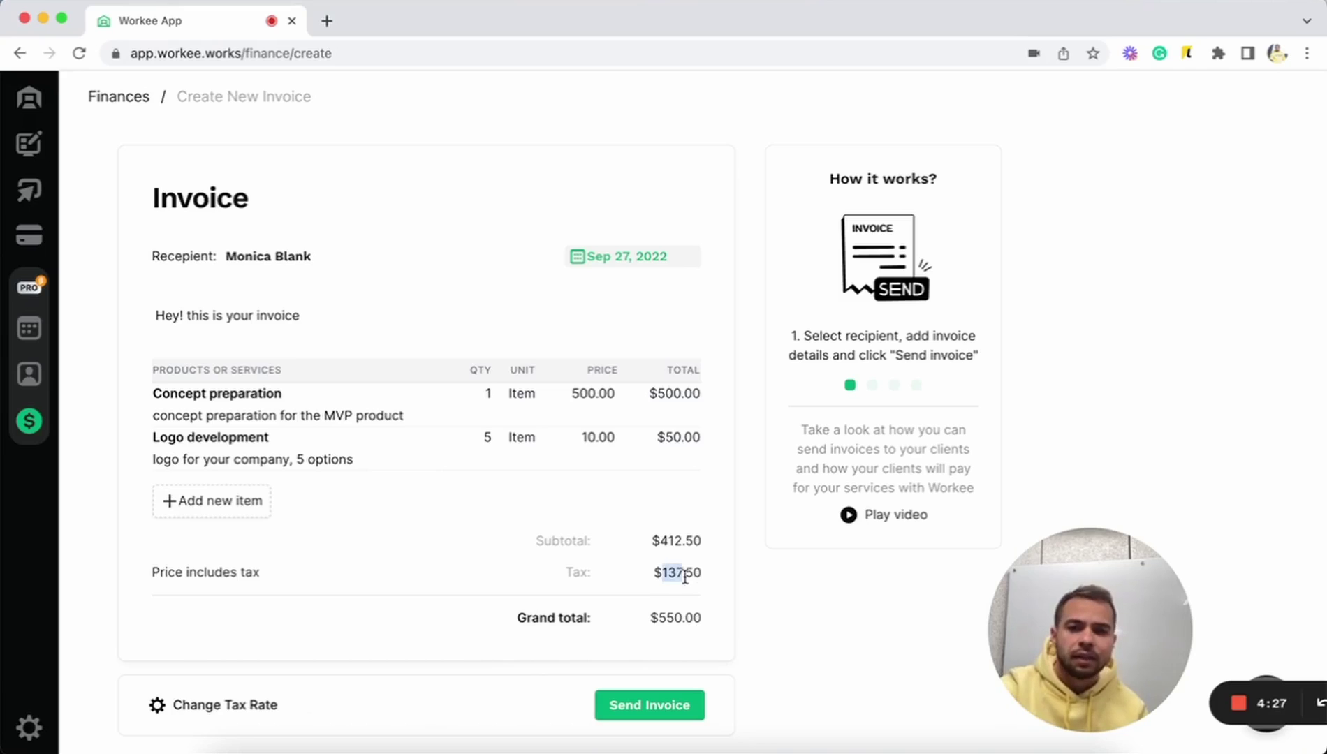
{"action": "left_click", "coordinate": [723, 618]}
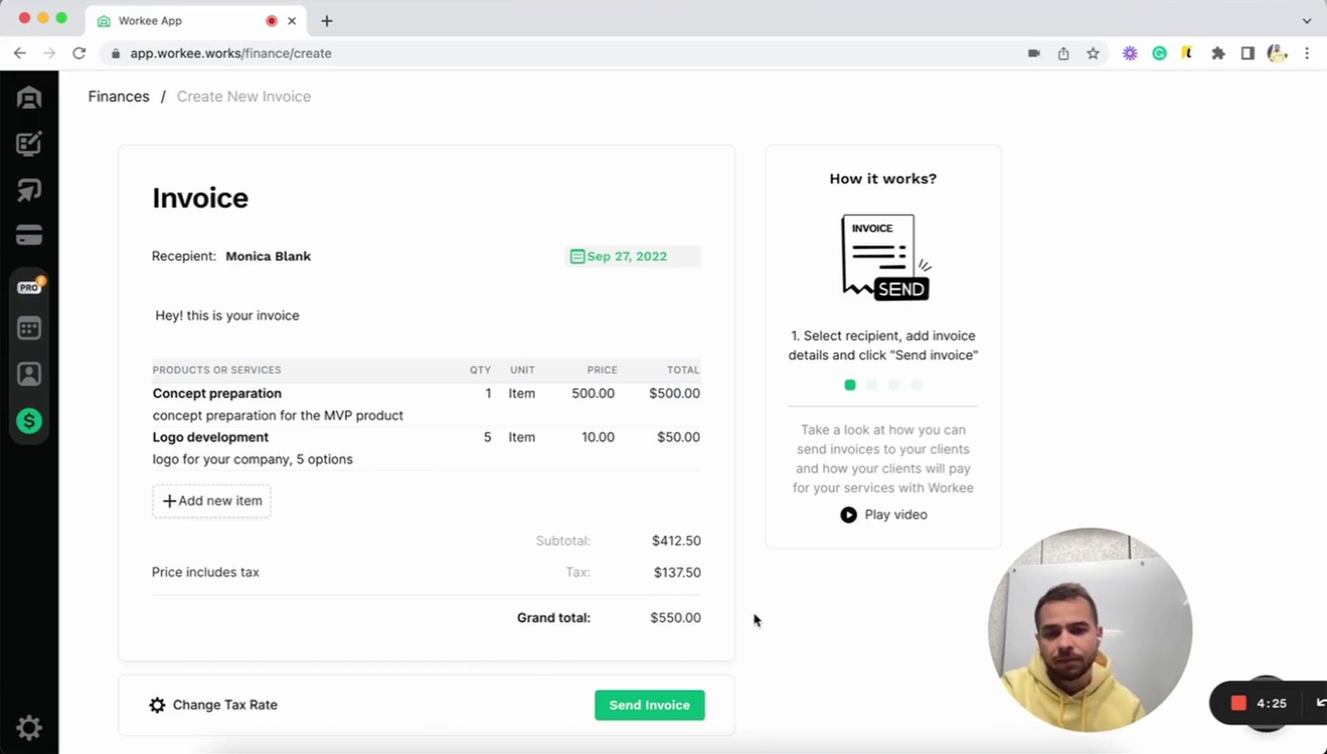
Send the invoice to the client and copy its payment share link to the clipboard.
{"action": "left_click", "coordinate": [648, 713]}
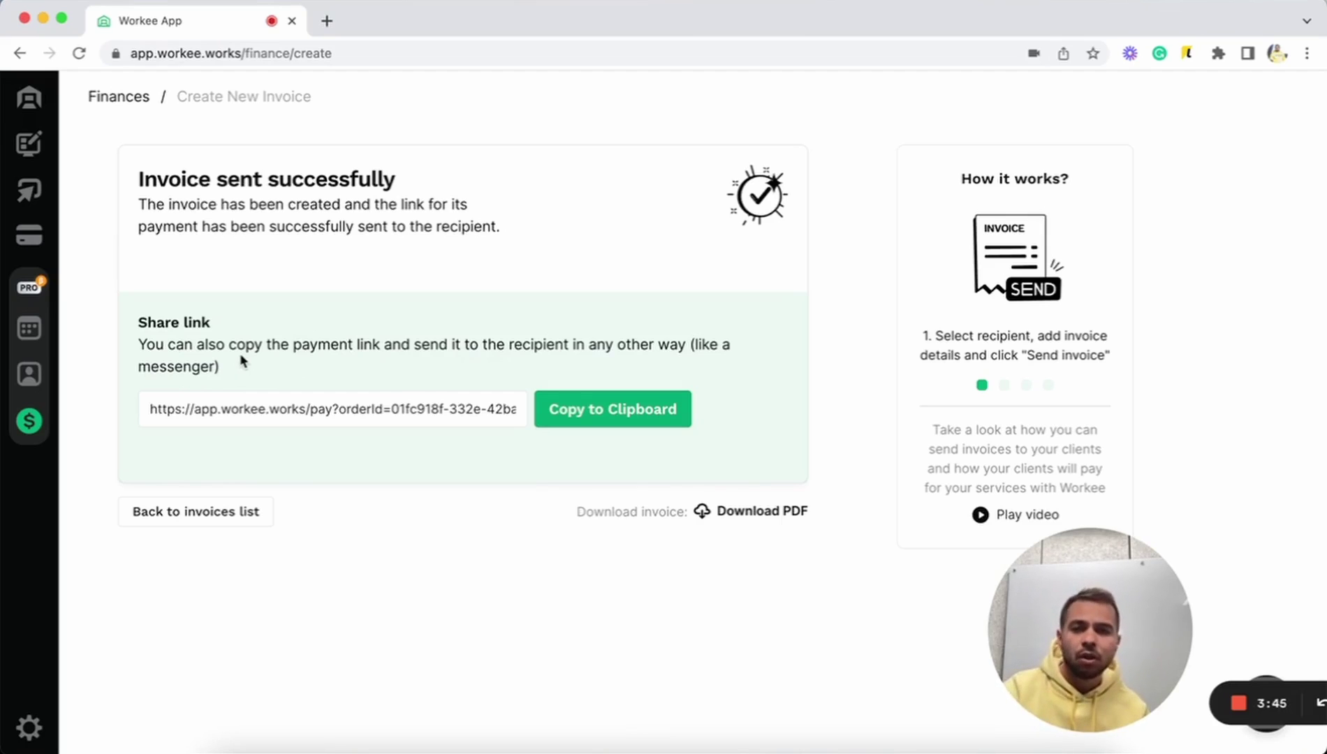
{"action": "left_click", "coordinate": [613, 426]}
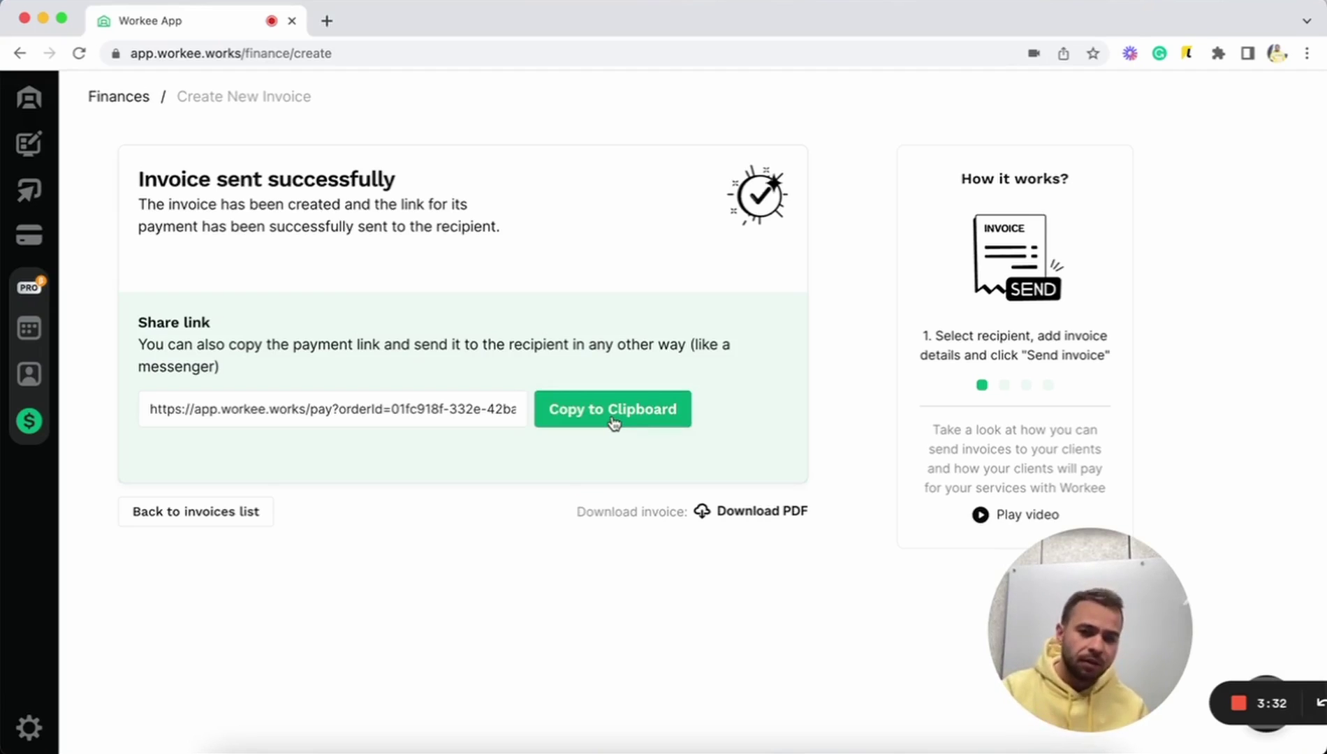
{"action": "left_click", "coordinate": [614, 422]}
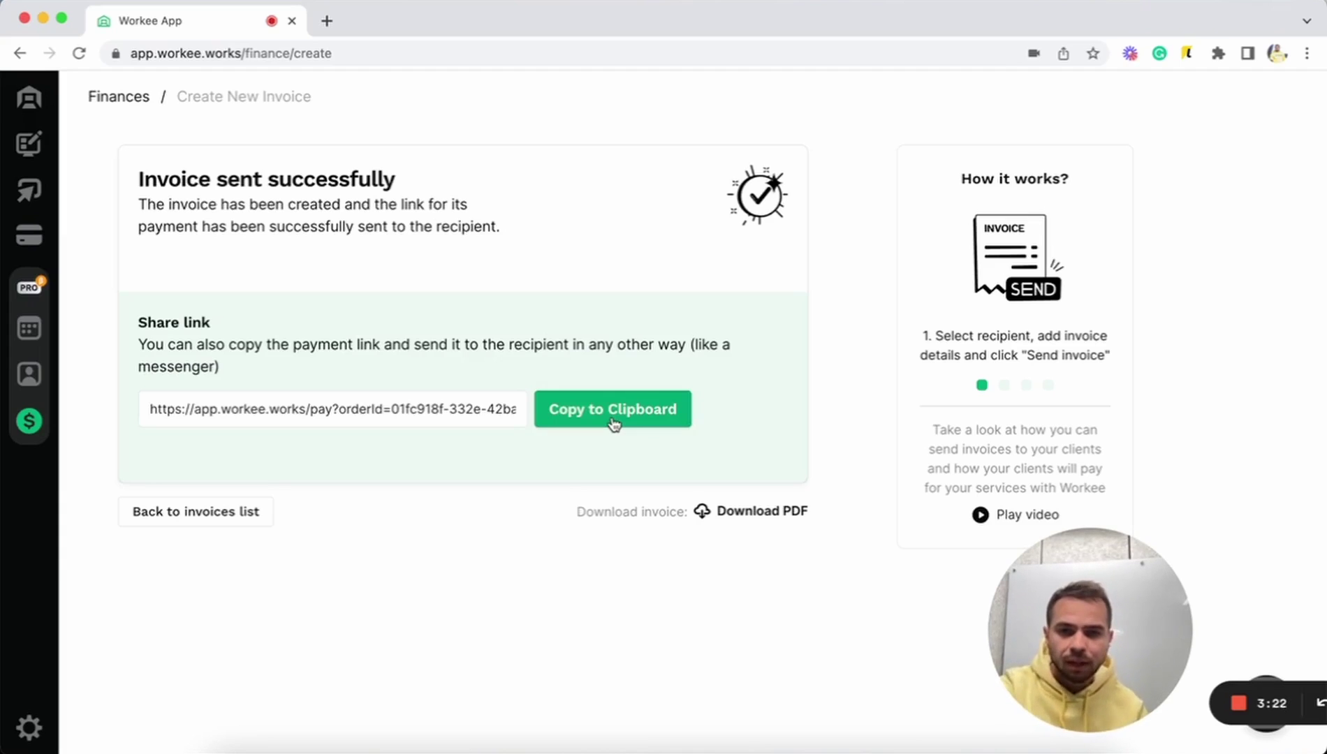
{"action": "left_click", "coordinate": [614, 425]}
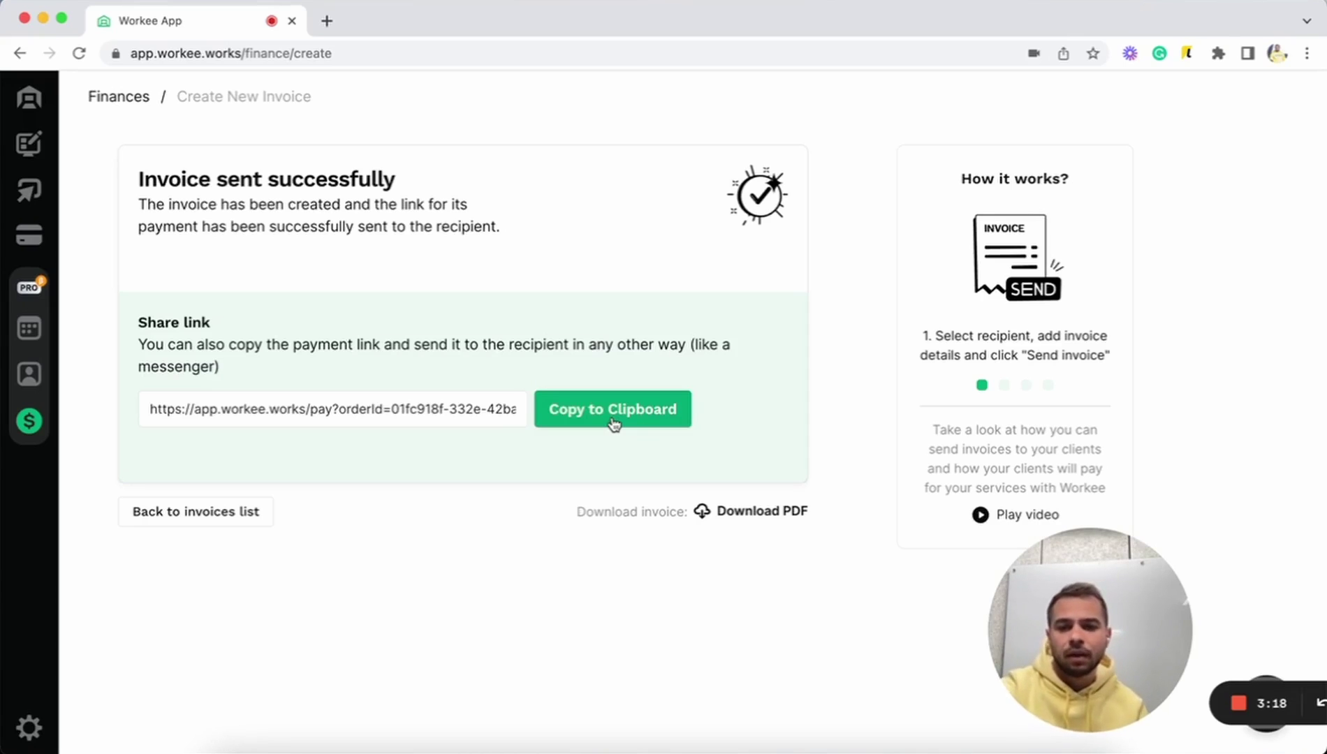
Open the copied payment link for invoice W0000033 in a new browser tab.
{"action": "left_click", "coordinate": [614, 425]}
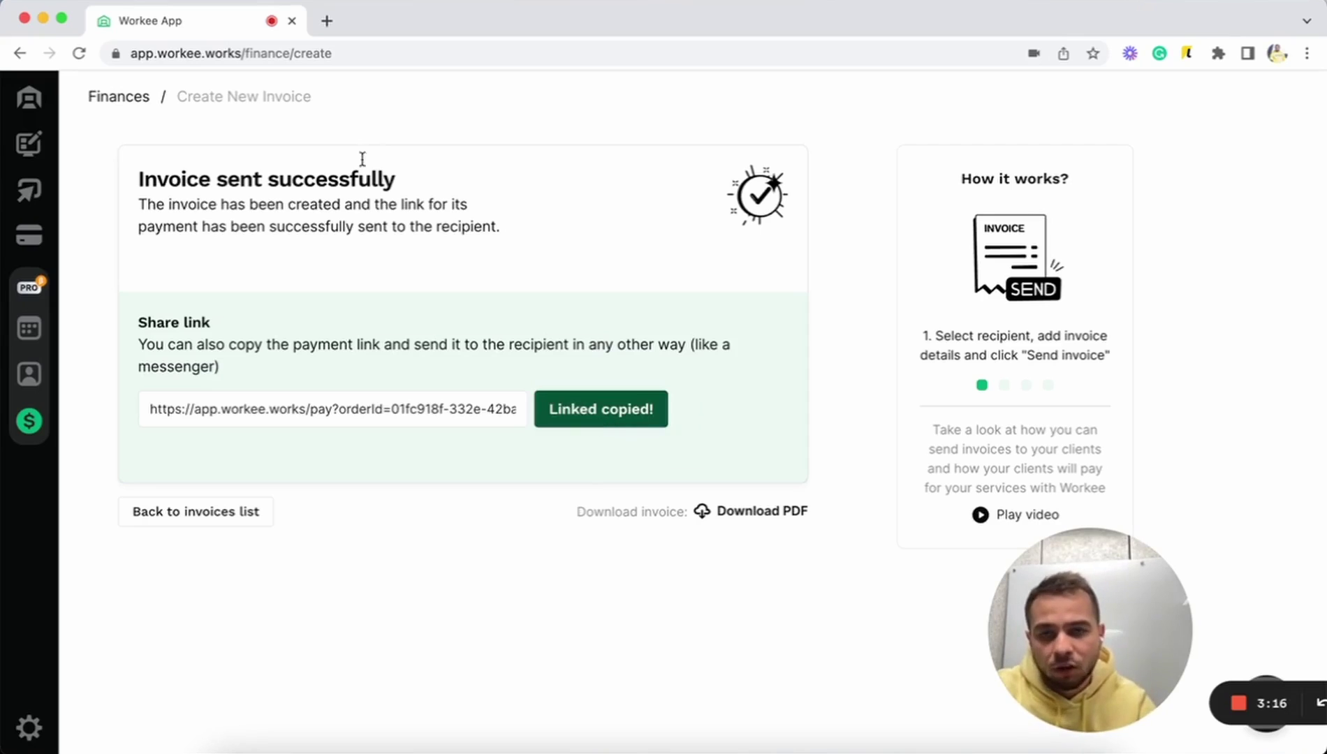
{"action": "left_click", "coordinate": [322, 21]}
{"action": "key", "text": "ctrl+v"}
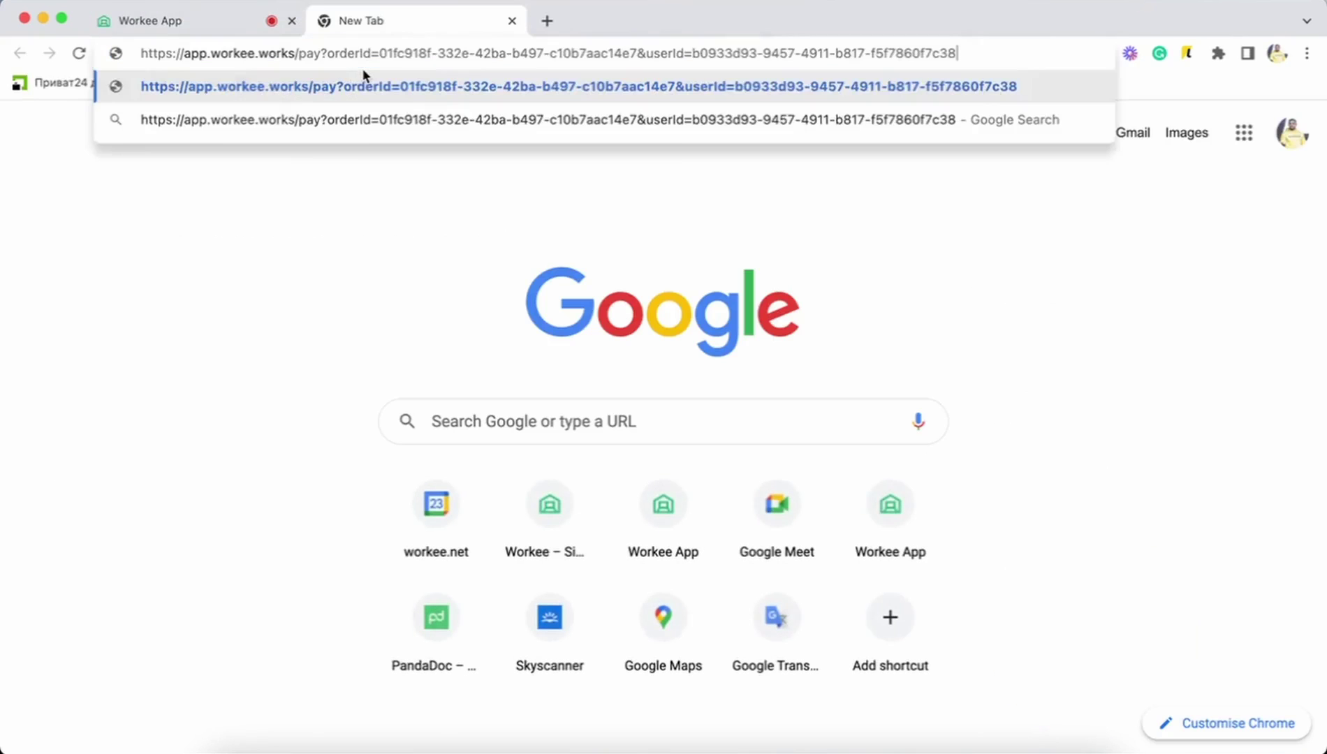
{"action": "key", "text": "Return"}
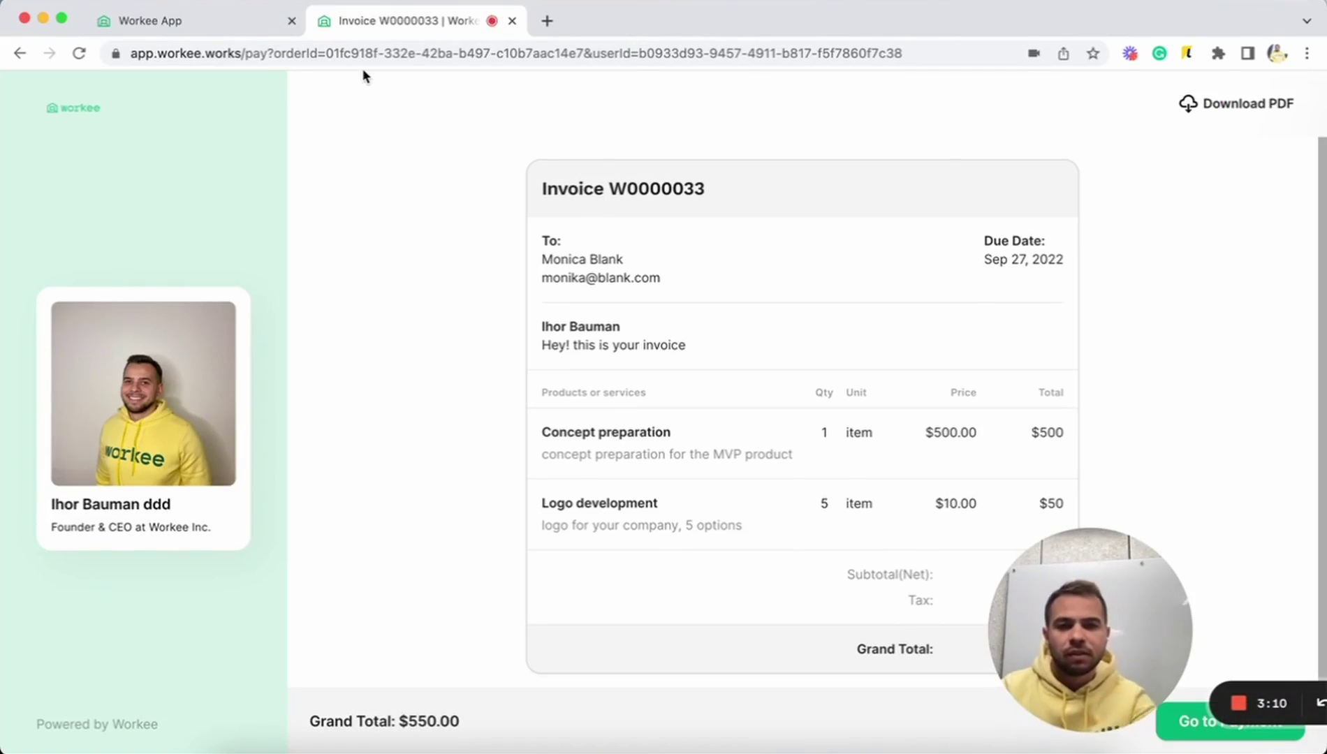
{"action": "left_click_drag", "start_coordinate": [1090, 628], "coordinate": [2, 646]}
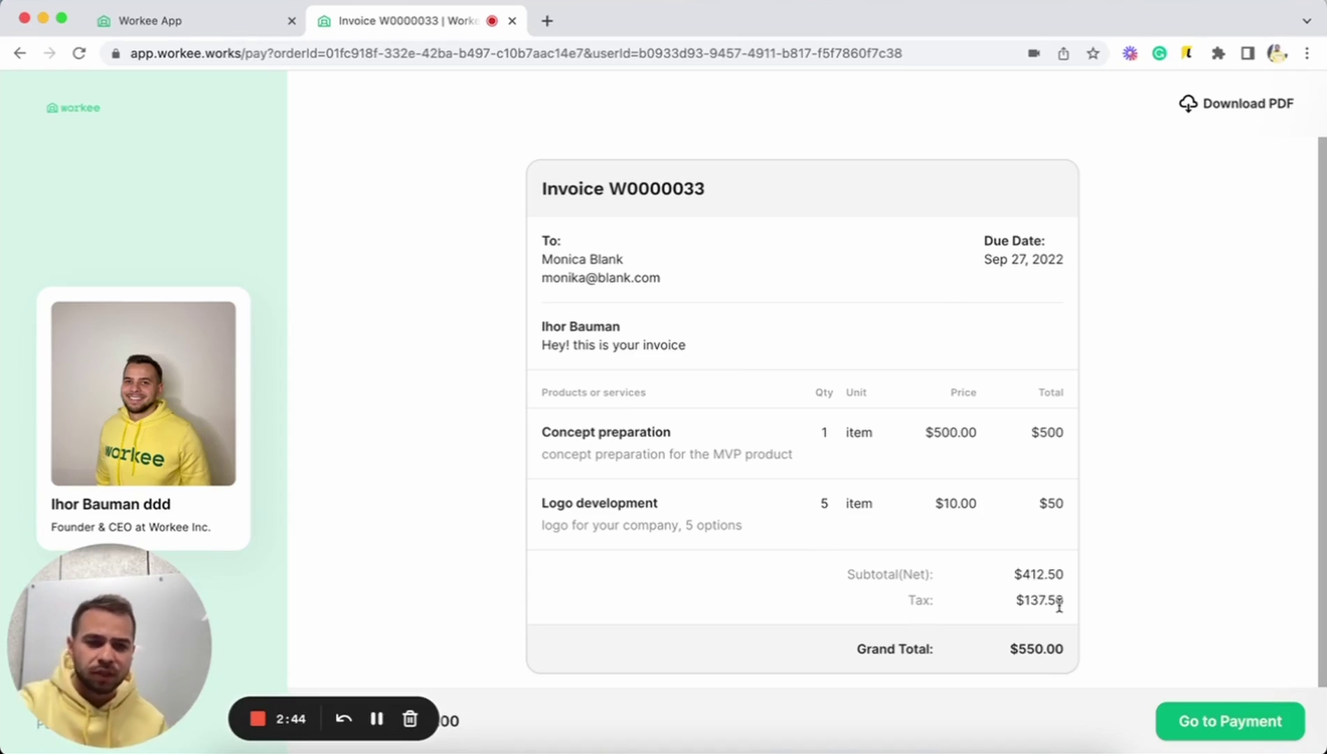
{"action": "left_click", "coordinate": [1204, 713]}
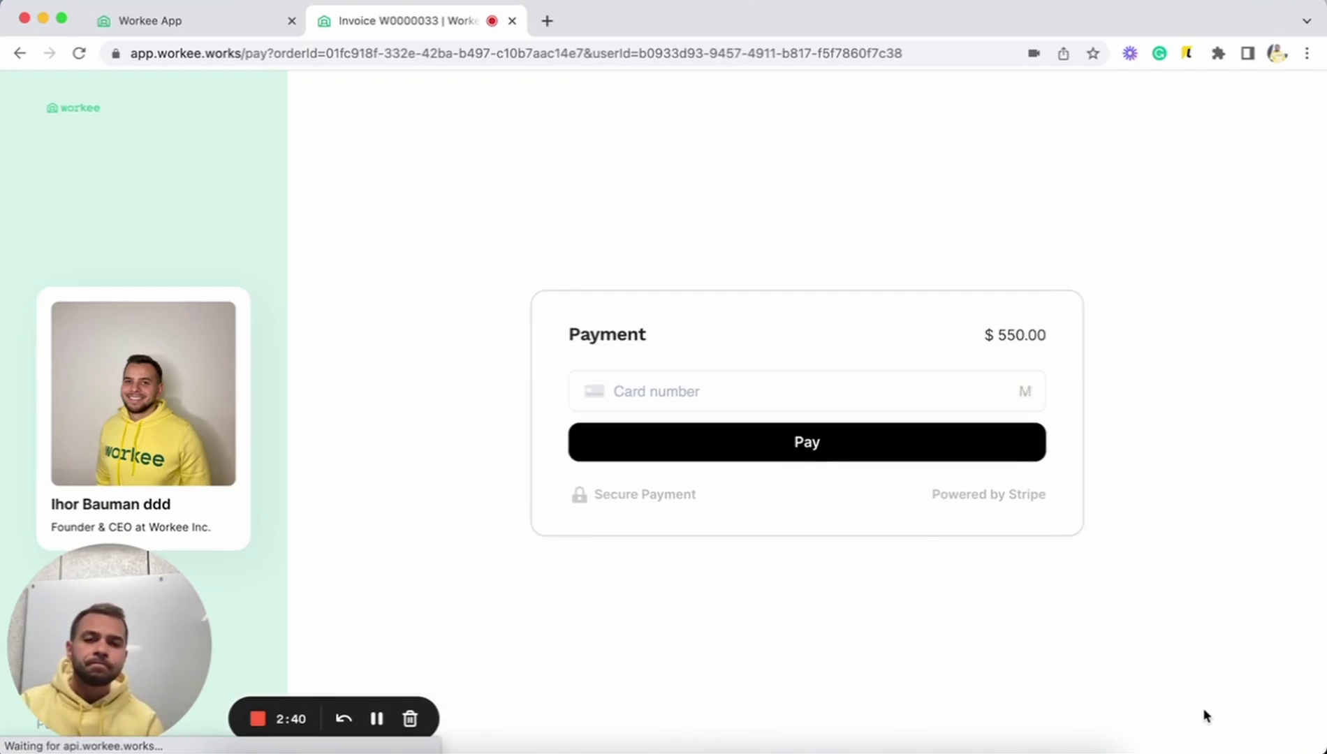
{"action": "left_click", "coordinate": [639, 405]}
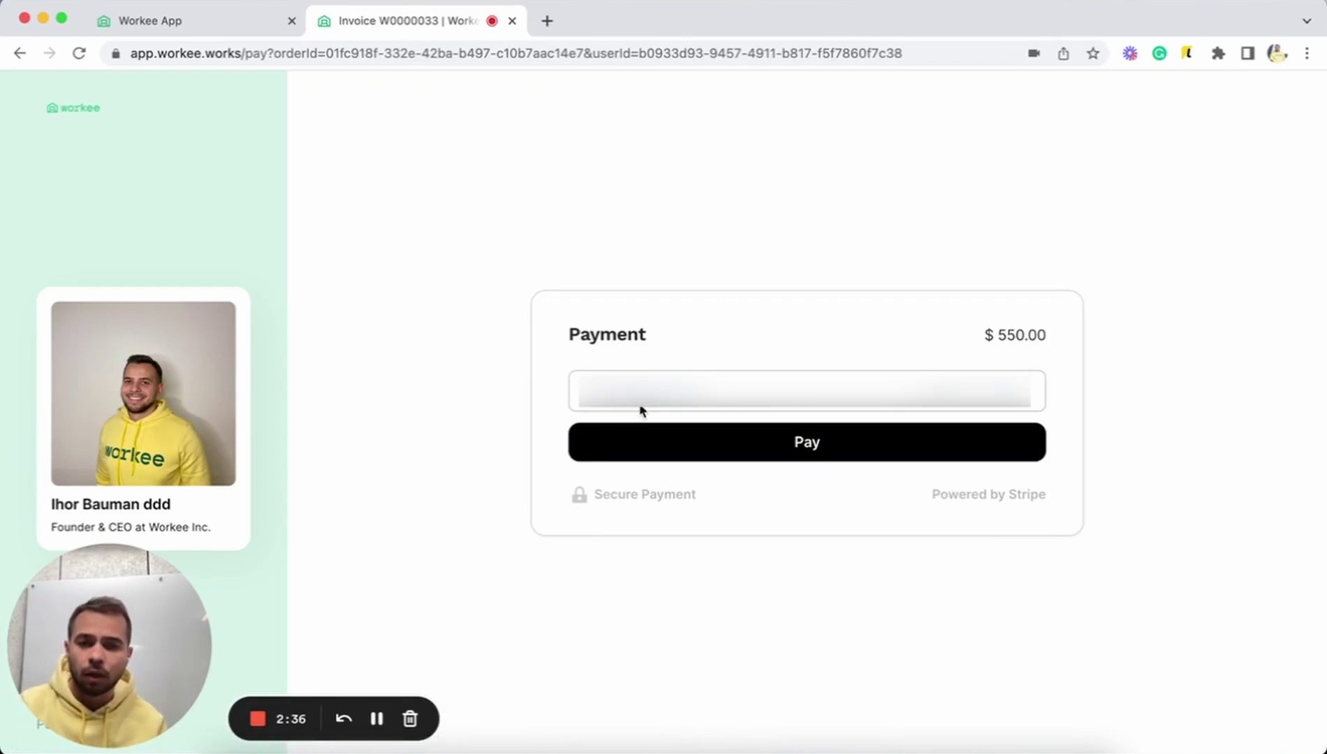
{"action": "type", "text": "424242424242"}
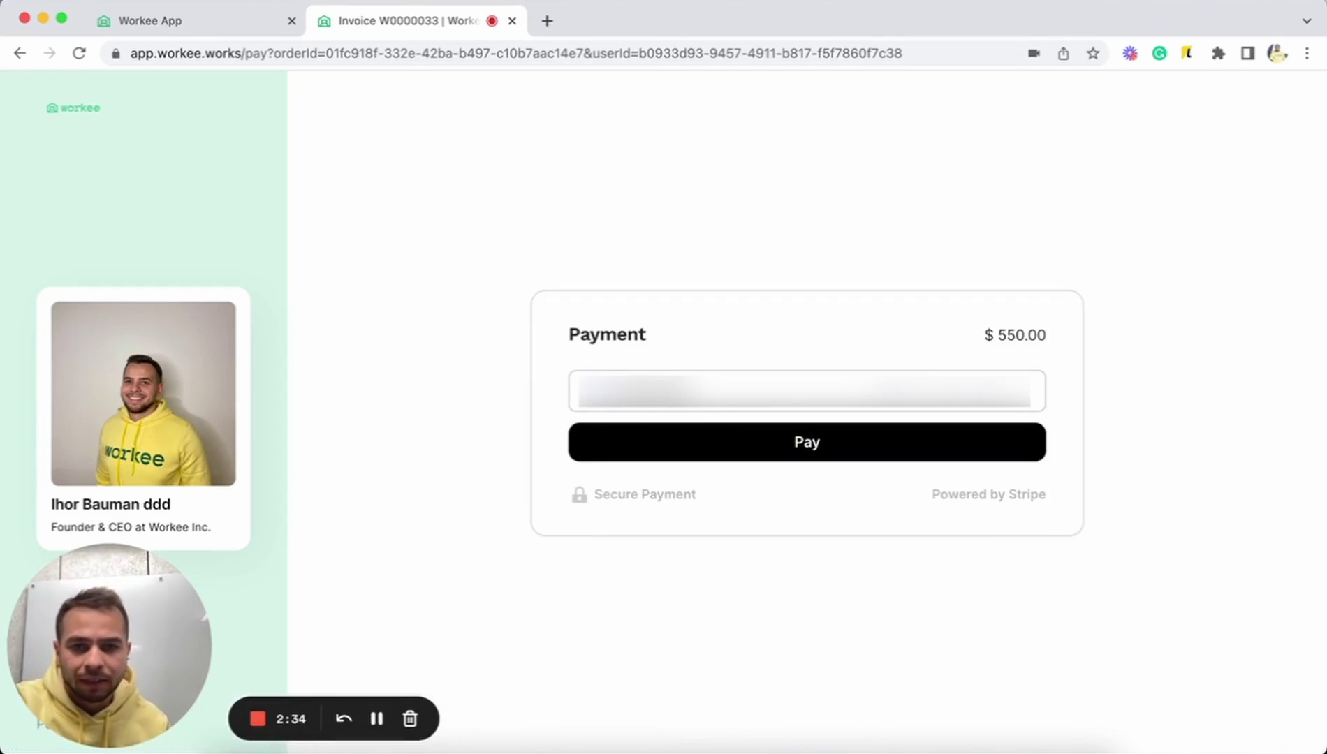
{"action": "type", "text": "4"}
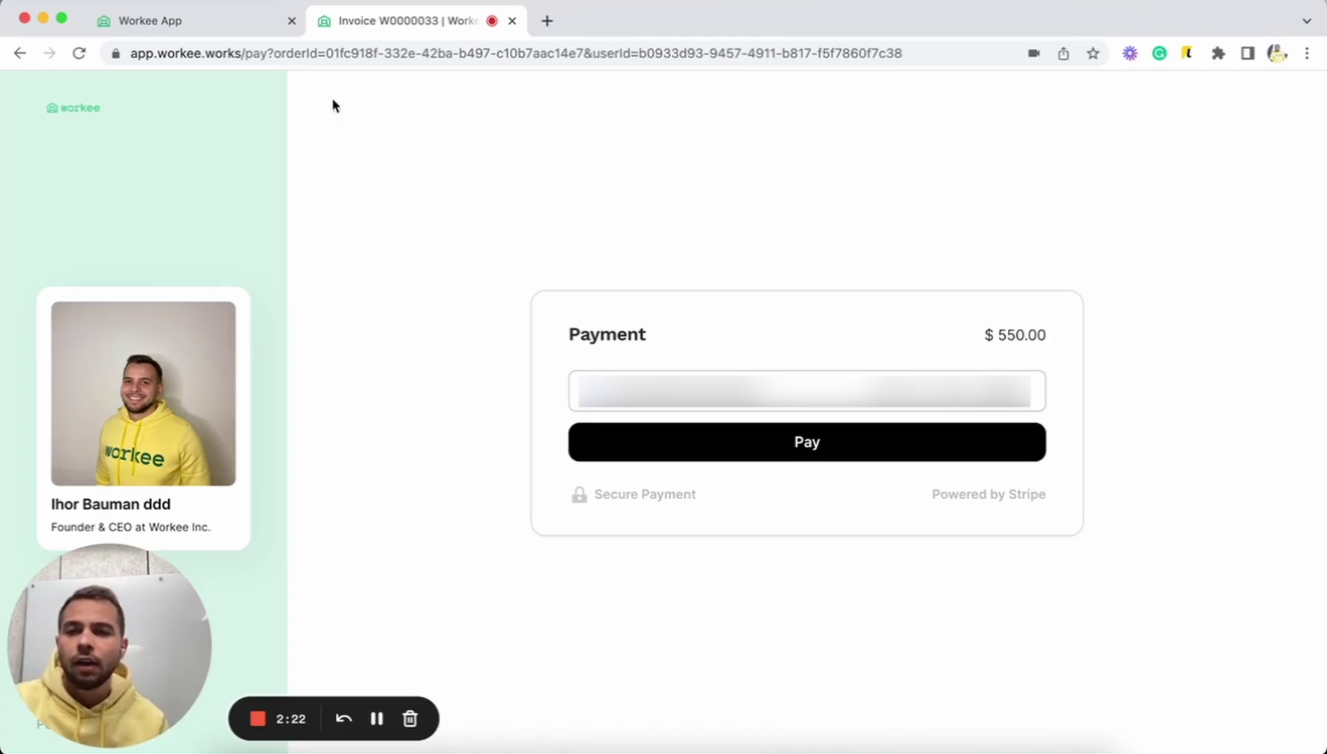
{"action": "left_click", "coordinate": [138, 23]}
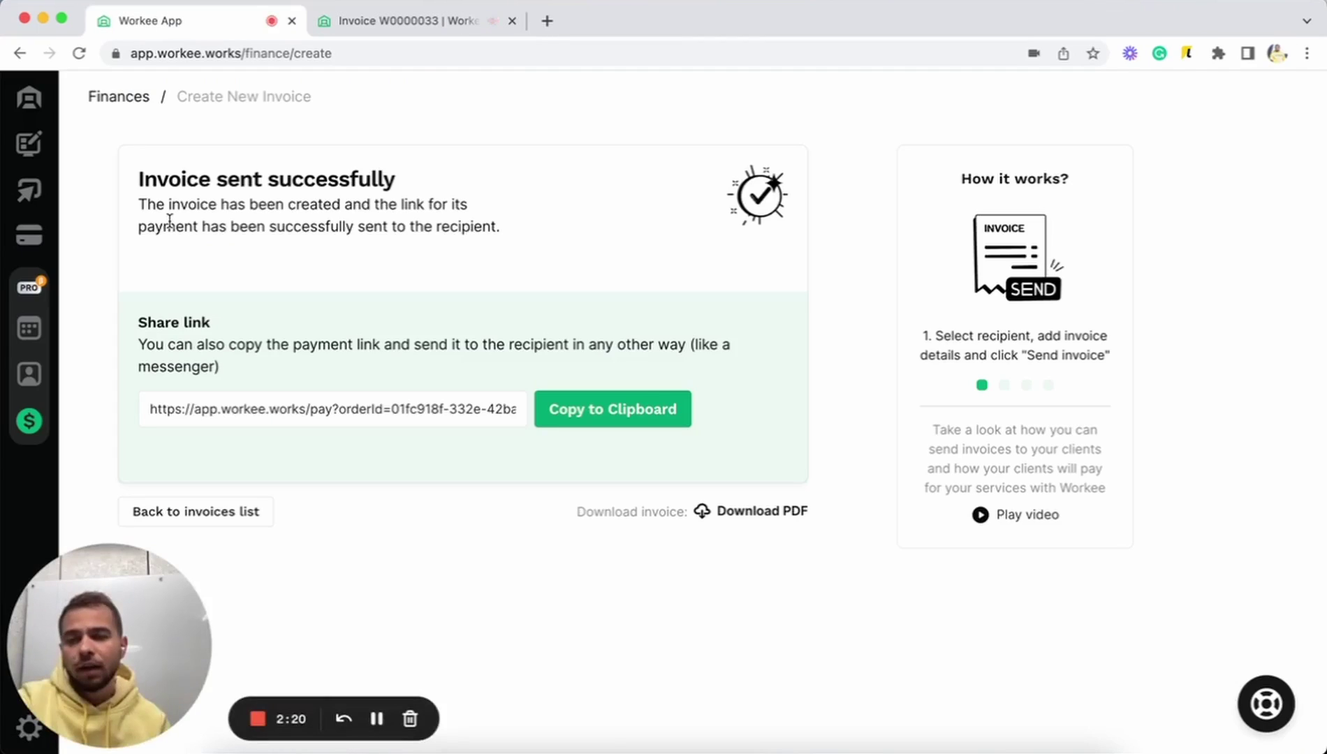
Open Finances to see Invoice-W0000033 listed as Due to pay for $550.00.
{"action": "left_click", "coordinate": [27, 428]}
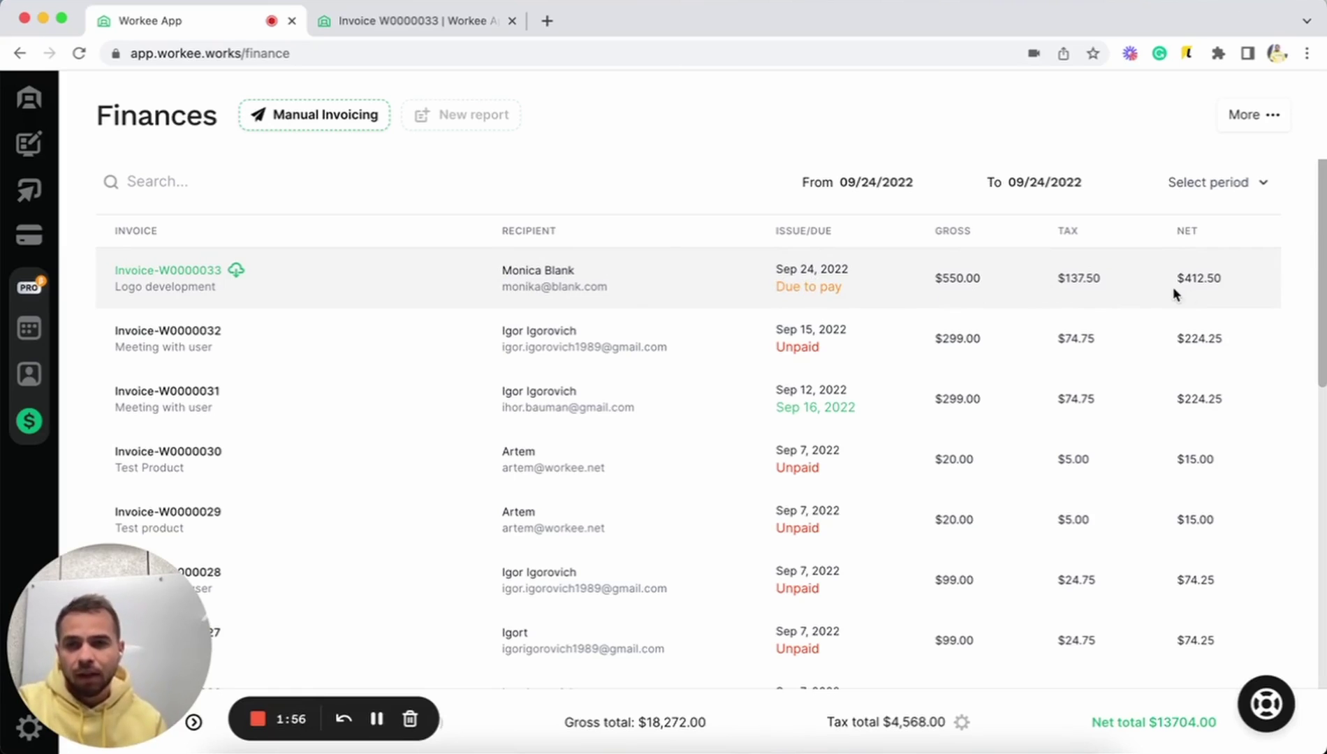
Open the Invoice-W0000033 PDF and zoom to check both items, 25% tax, and $550.00 total.
{"action": "left_click", "coordinate": [195, 272]}
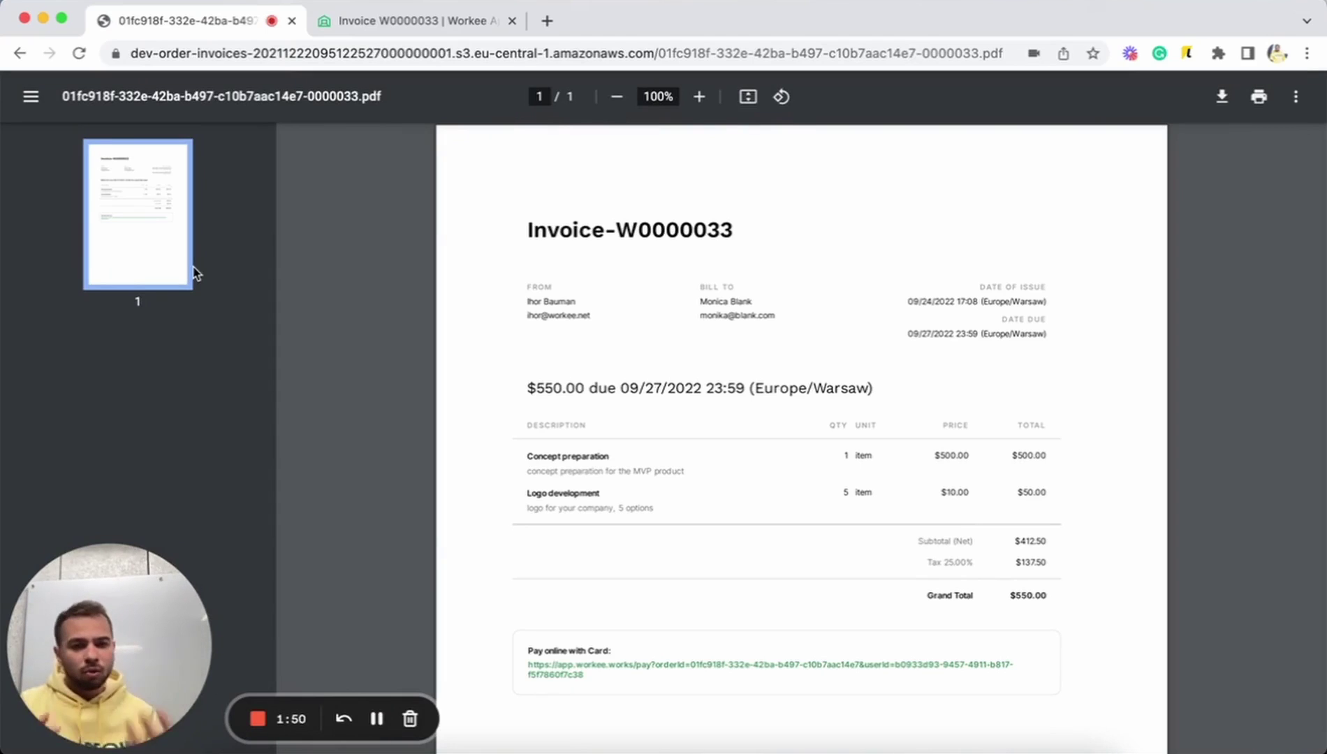
{"action": "scroll", "coordinate": [643, 396], "scroll_direction": "up", "scroll_amount": 5}
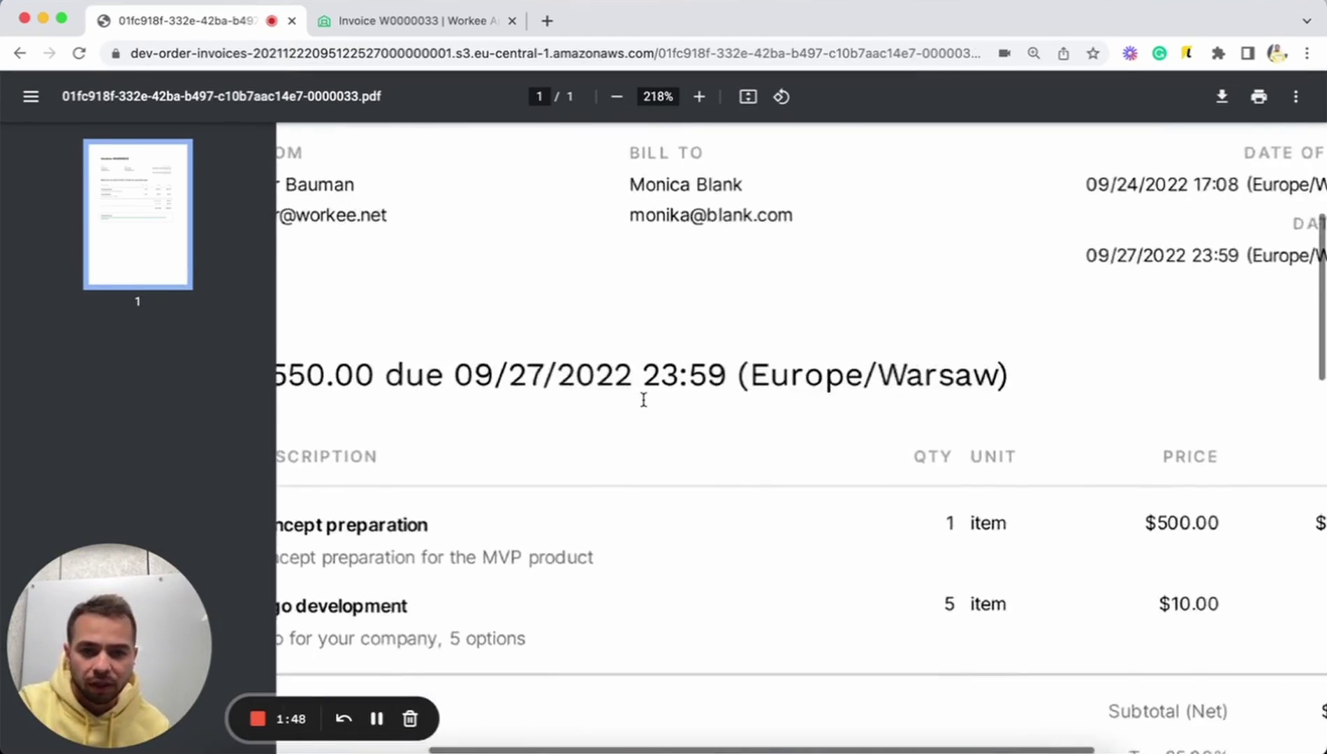
{"action": "scroll", "coordinate": [643, 400], "scroll_direction": "down", "scroll_amount": 8}
{"action": "scroll", "coordinate": [809, 387], "scroll_direction": "up", "scroll_amount": 5}
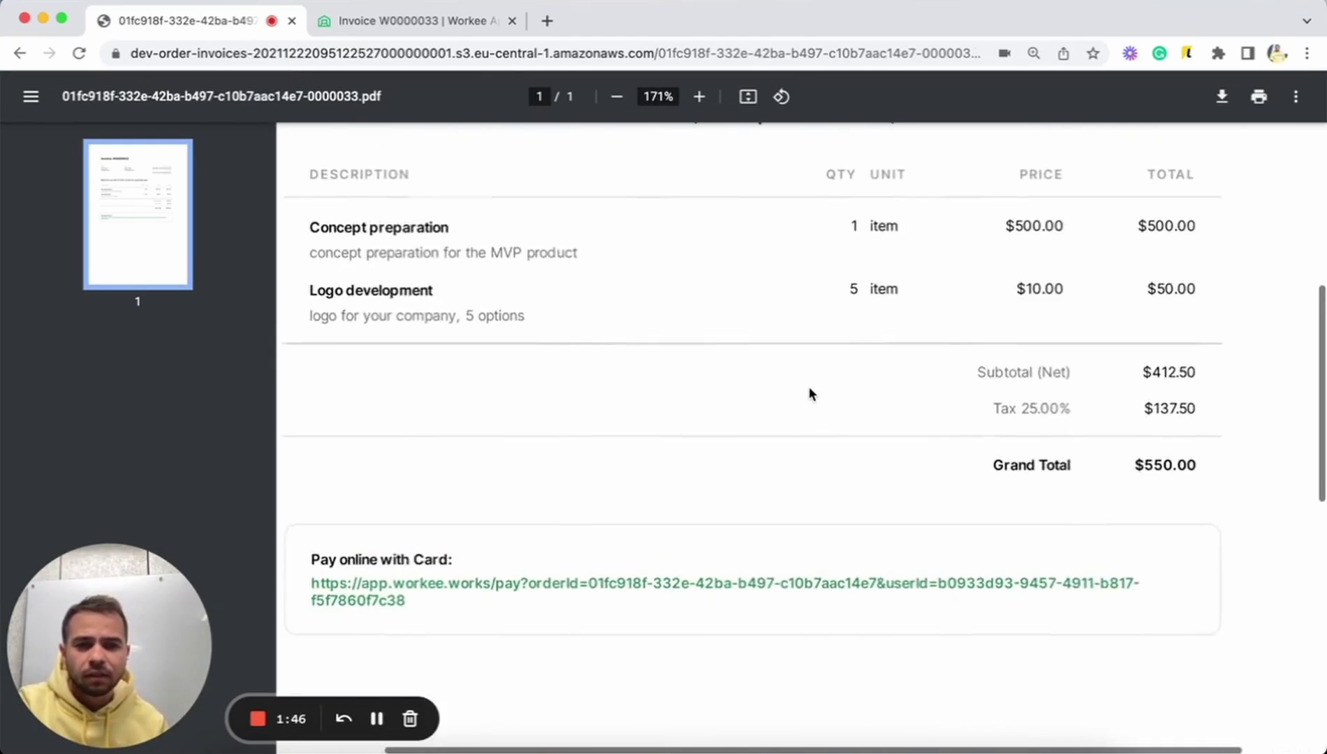
{"action": "scroll", "coordinate": [809, 387], "scroll_direction": "up", "scroll_amount": 2}
{"action": "scroll", "coordinate": [810, 391], "scroll_direction": "down", "scroll_amount": 3}
{"action": "scroll", "coordinate": [824, 408], "scroll_direction": "up", "scroll_amount": 6}
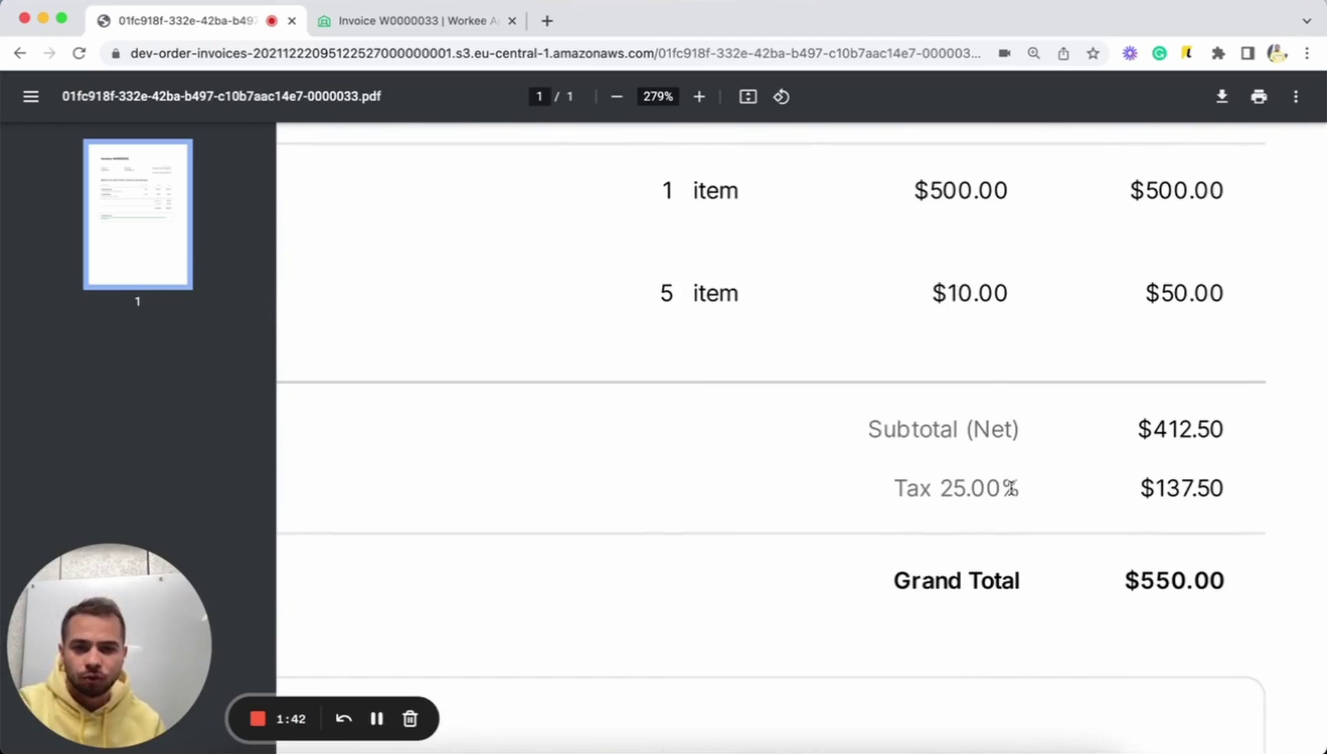
{"action": "scroll", "coordinate": [1012, 488], "scroll_direction": "down", "scroll_amount": 4}
{"action": "scroll", "coordinate": [1012, 488], "scroll_direction": "down", "scroll_amount": 2}
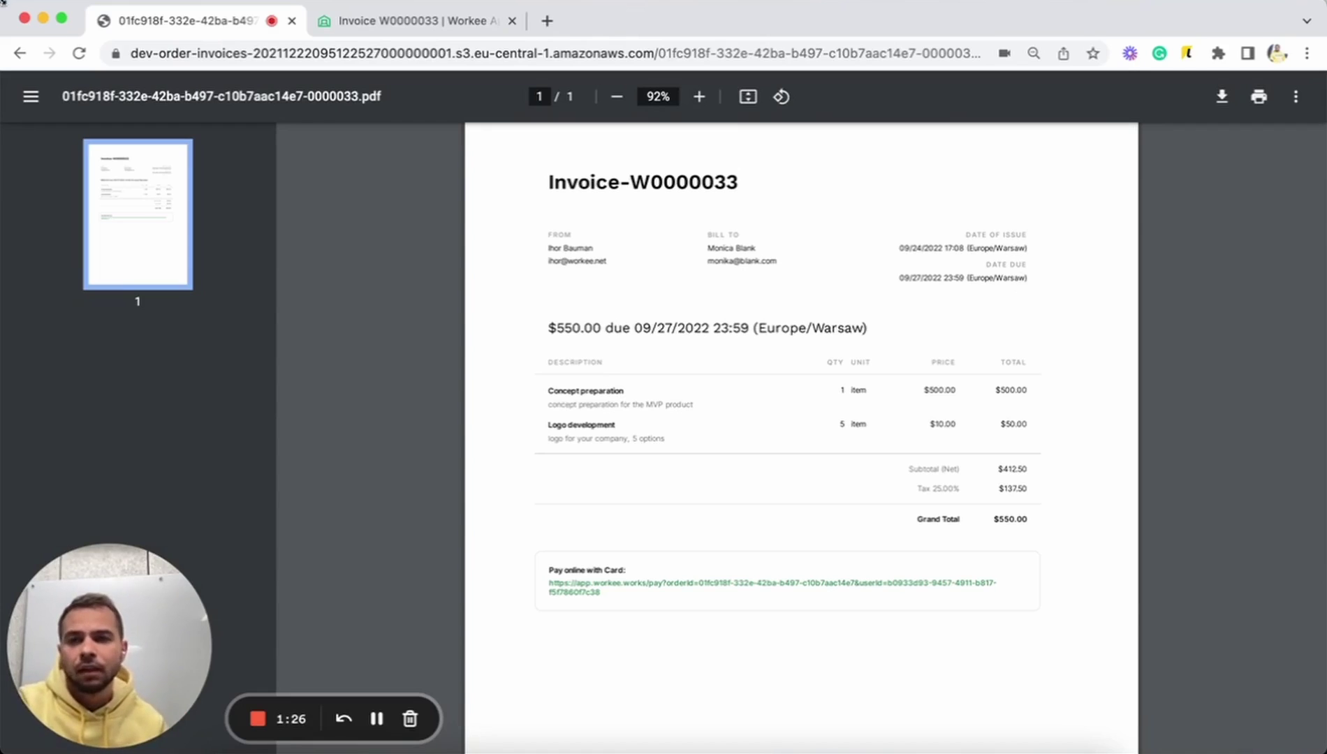
Reload the Finances list, then bring back Invoice W0000033's $550.00 Stripe payment tab.
{"action": "left_click", "coordinate": [16, 55]}
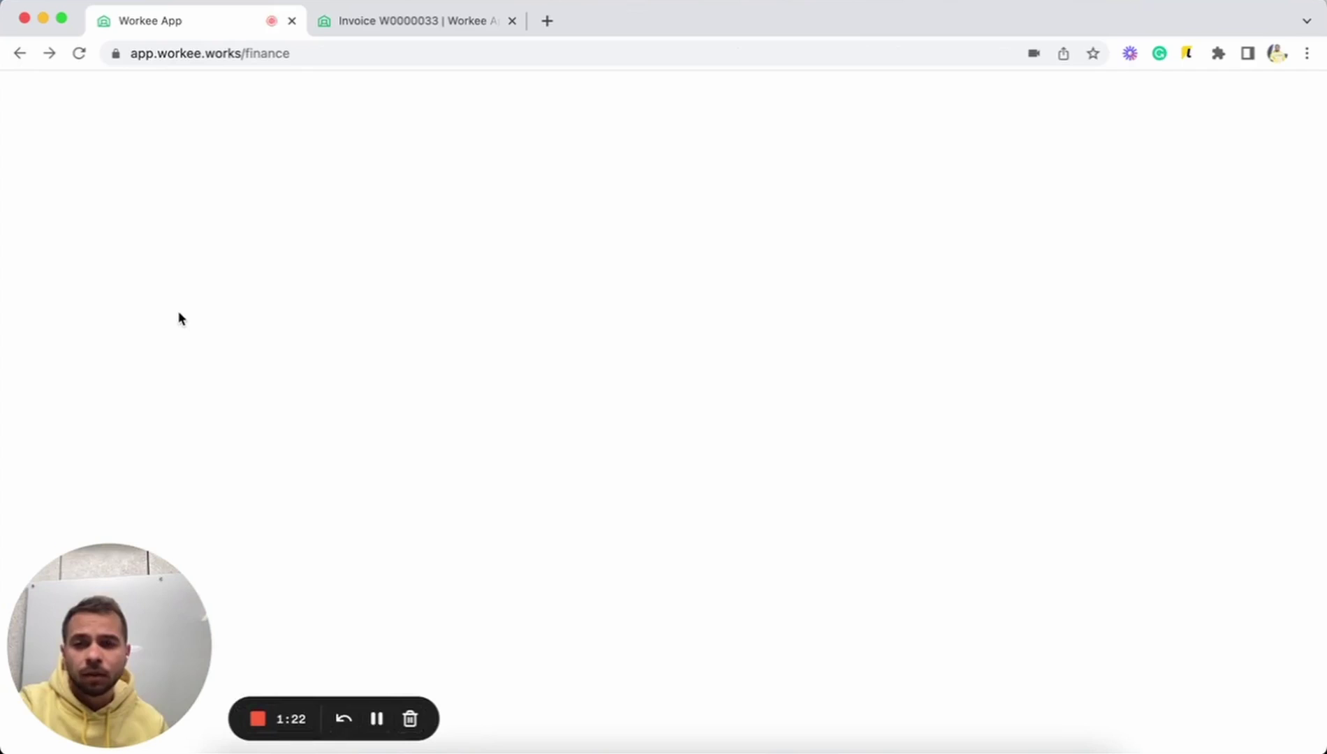
{"action": "left_click", "coordinate": [81, 63]}
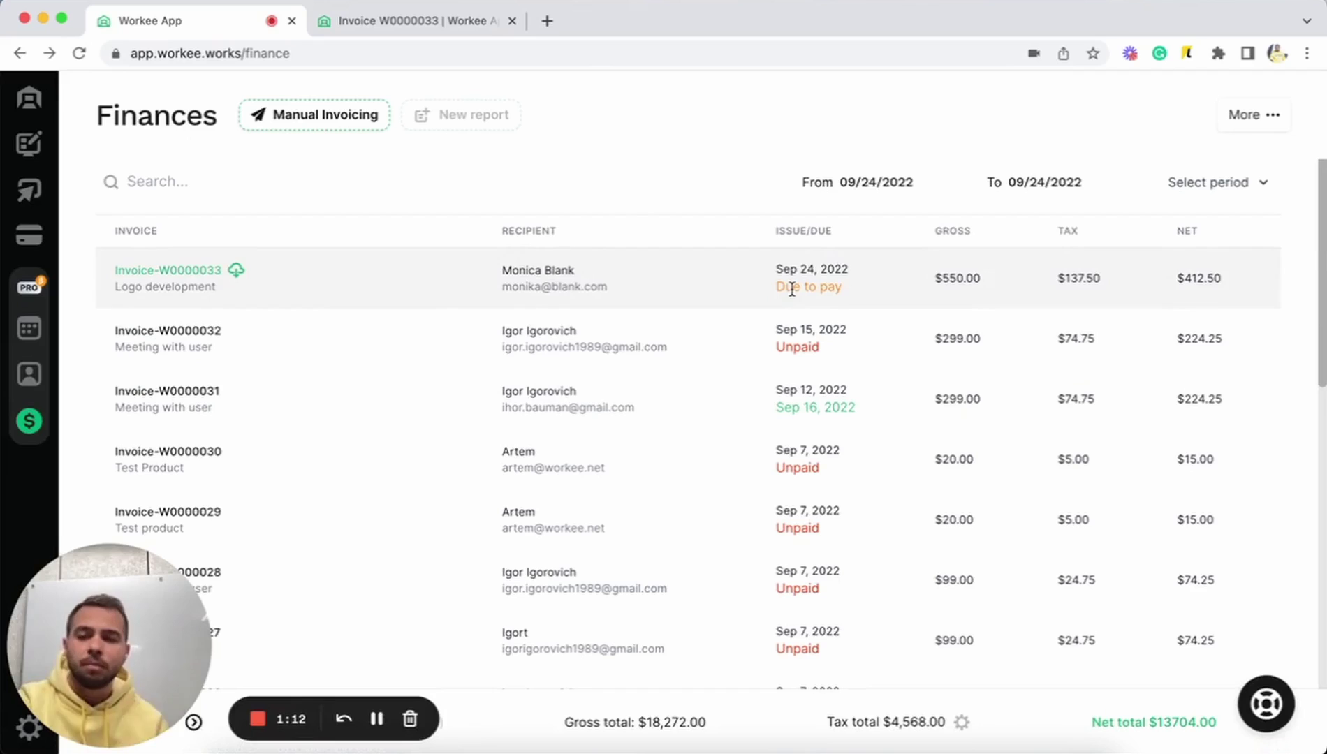
{"action": "left_click", "coordinate": [424, 27]}
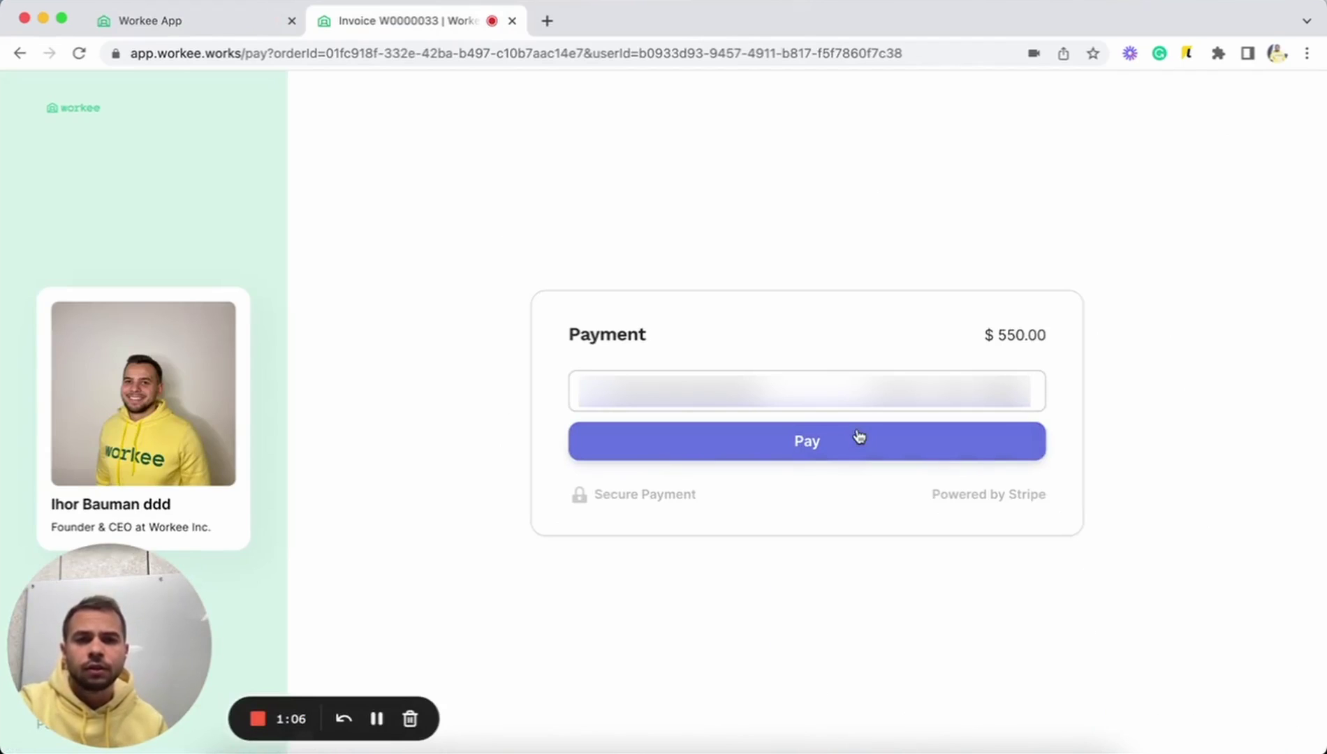
Pay Invoice W0000033's $550.00 through Stripe and return to the Workee app tab.
{"action": "left_click", "coordinate": [812, 454]}
{"action": "left_click", "coordinate": [790, 460]}
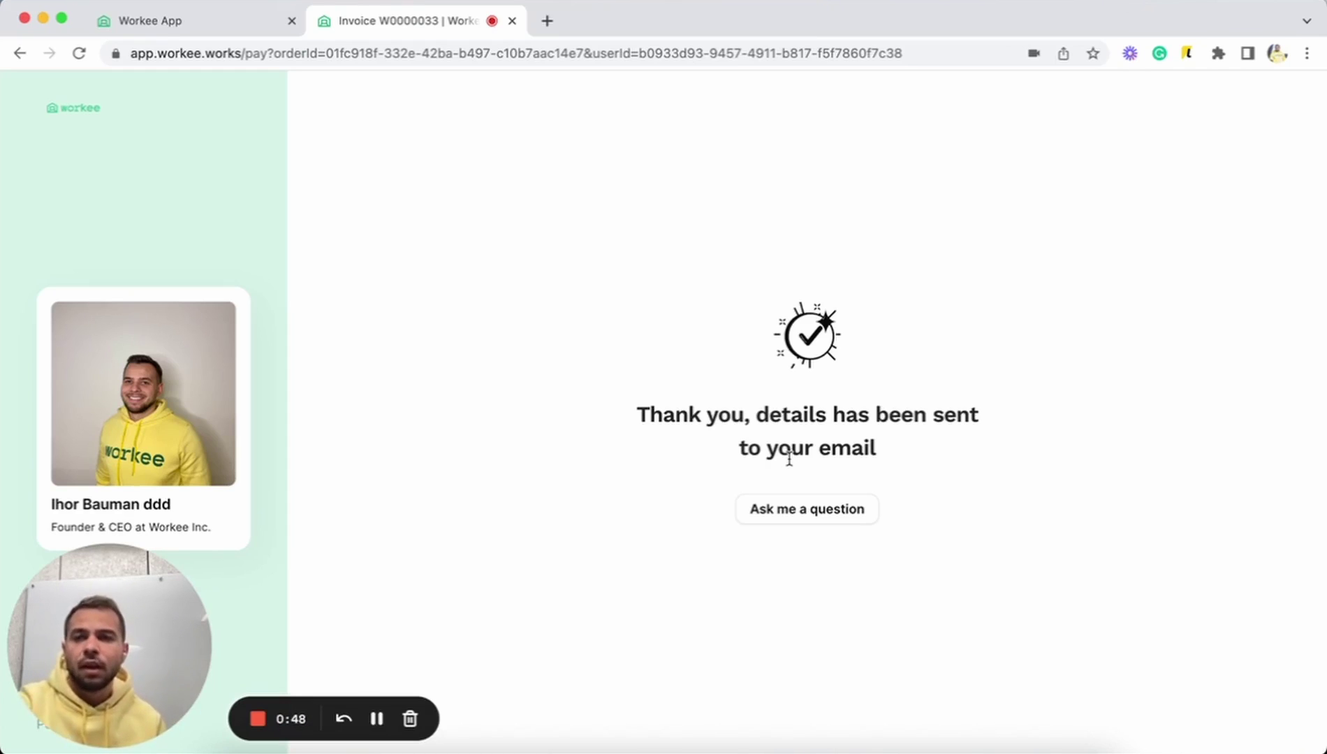
{"action": "left_click", "coordinate": [143, 21]}
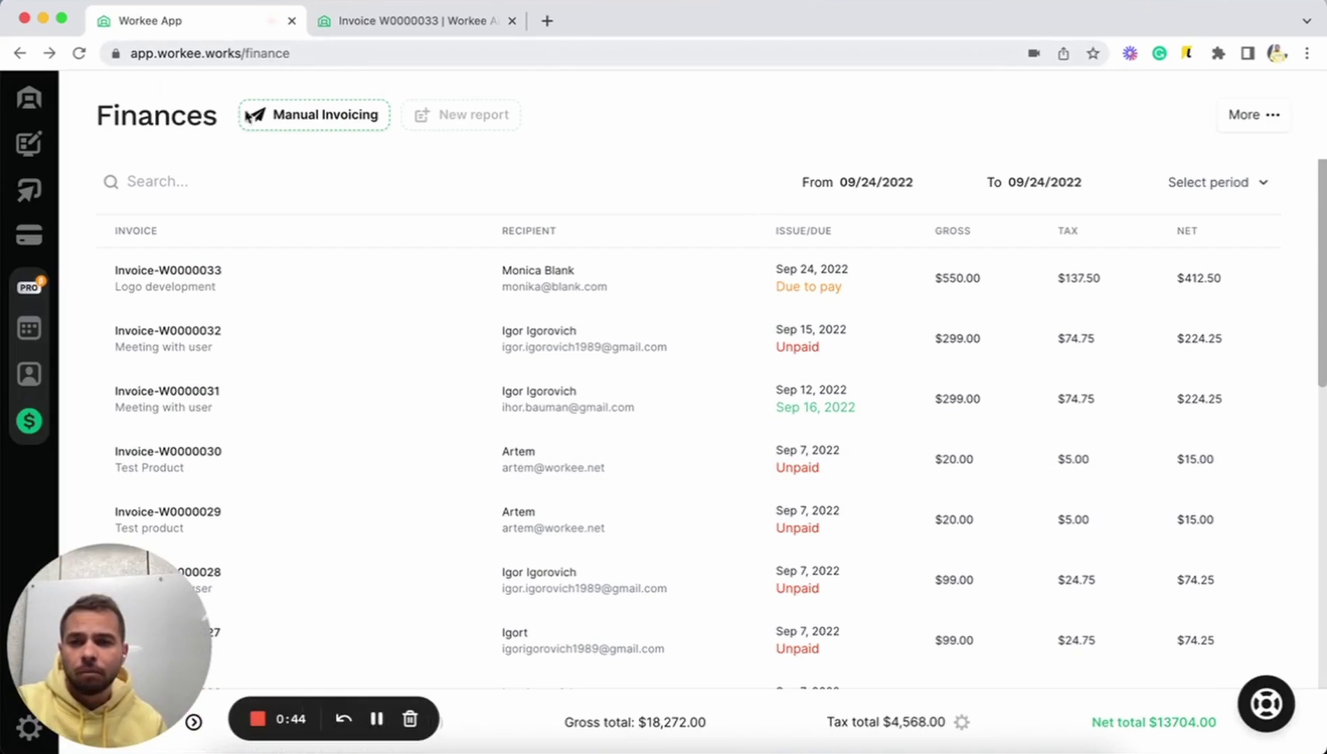
Refresh Finances via Contacts so Invoice-W0000033 shows Sep 27, 2022 instead of Due to pay.
{"action": "left_click", "coordinate": [28, 375]}
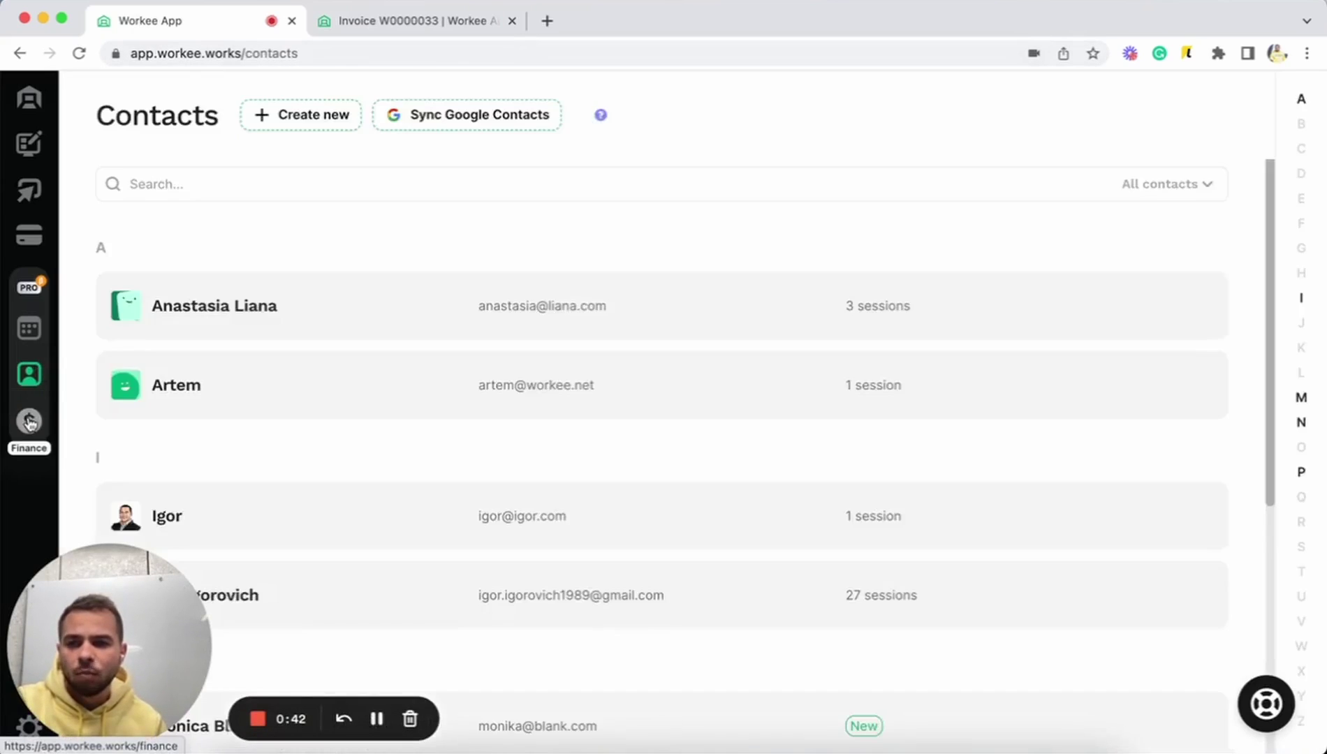
{"action": "left_click", "coordinate": [28, 422]}
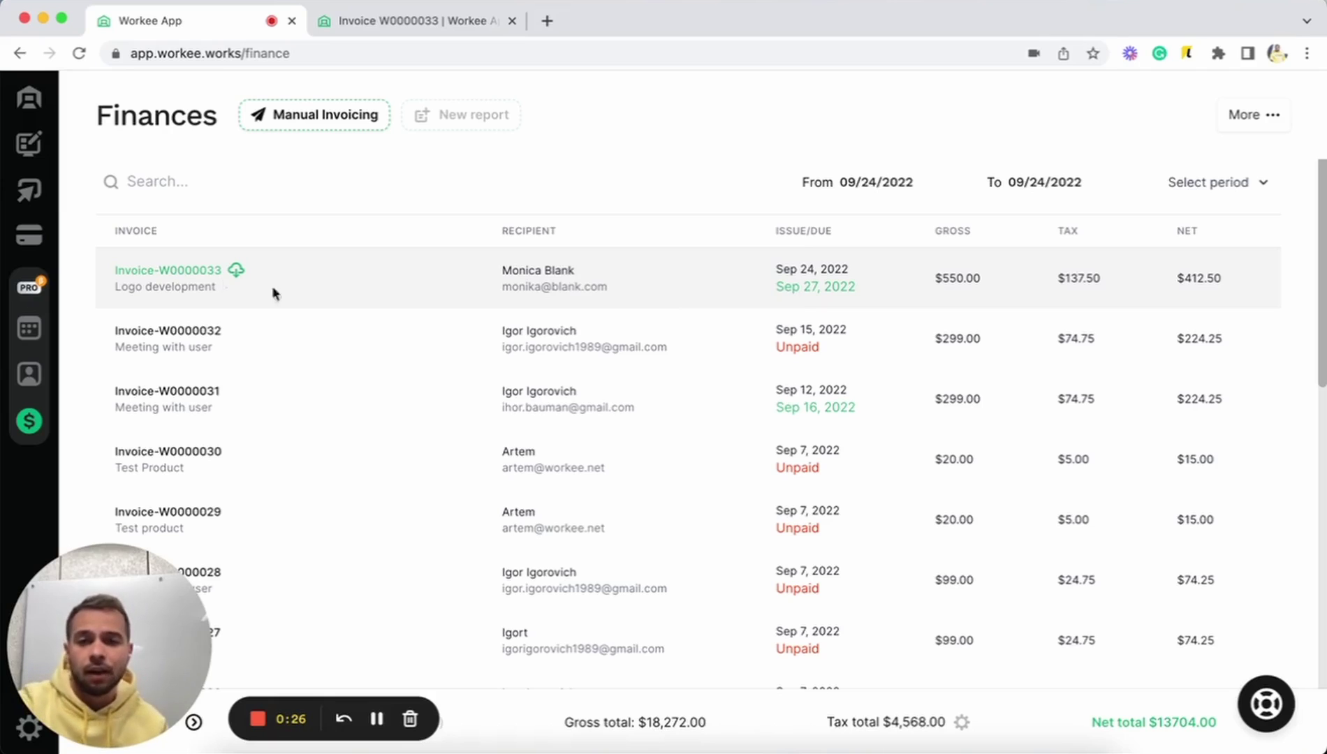
{"action": "scroll", "coordinate": [563, 394], "scroll_direction": "down", "scroll_amount": 2}
{"action": "scroll", "coordinate": [563, 382], "scroll_direction": "up", "scroll_amount": 2}
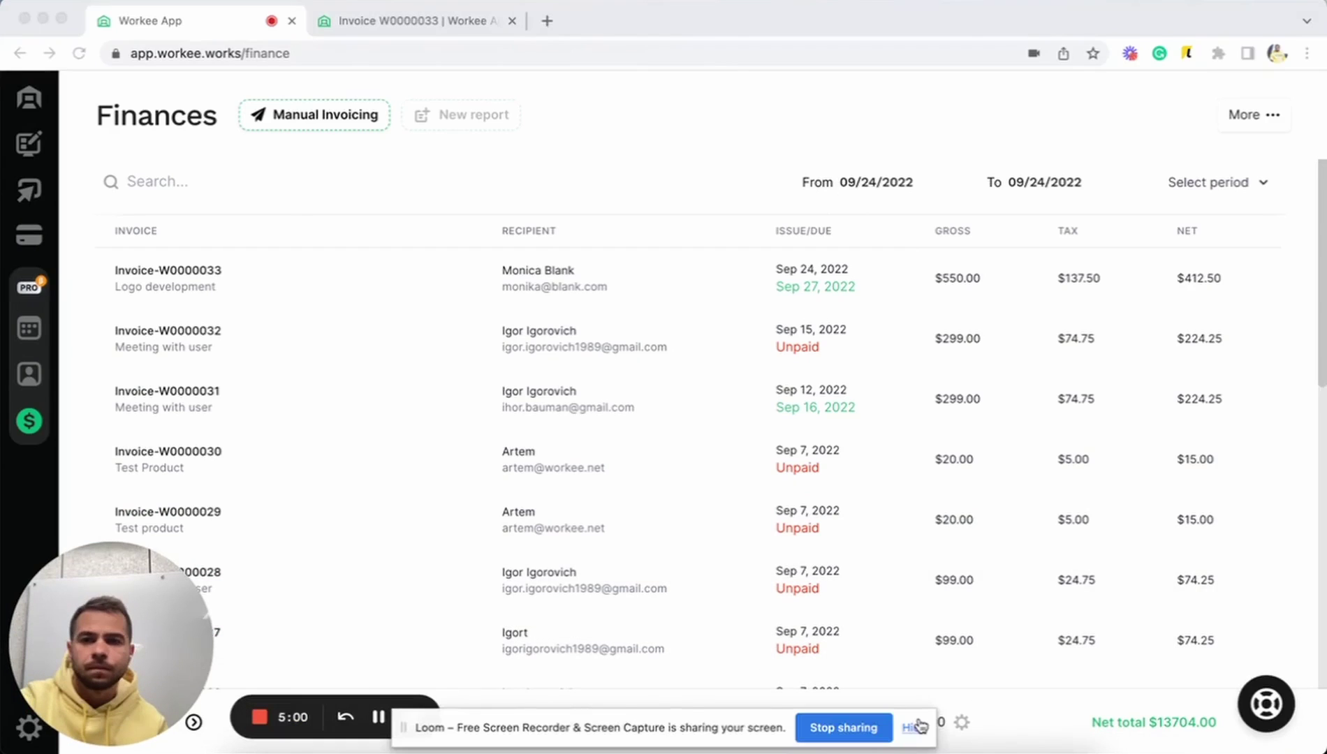
{"action": "left_click", "coordinate": [912, 728]}
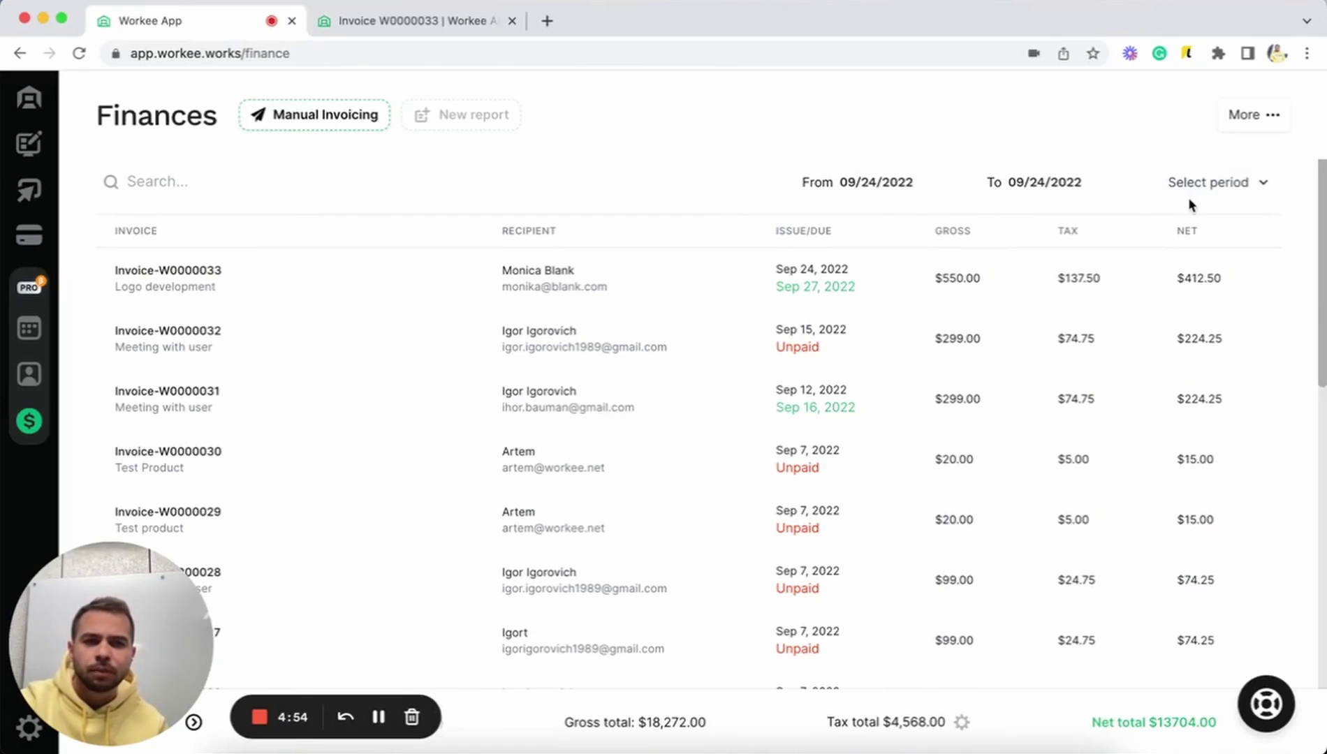
{"action": "left_click", "coordinate": [1212, 175]}
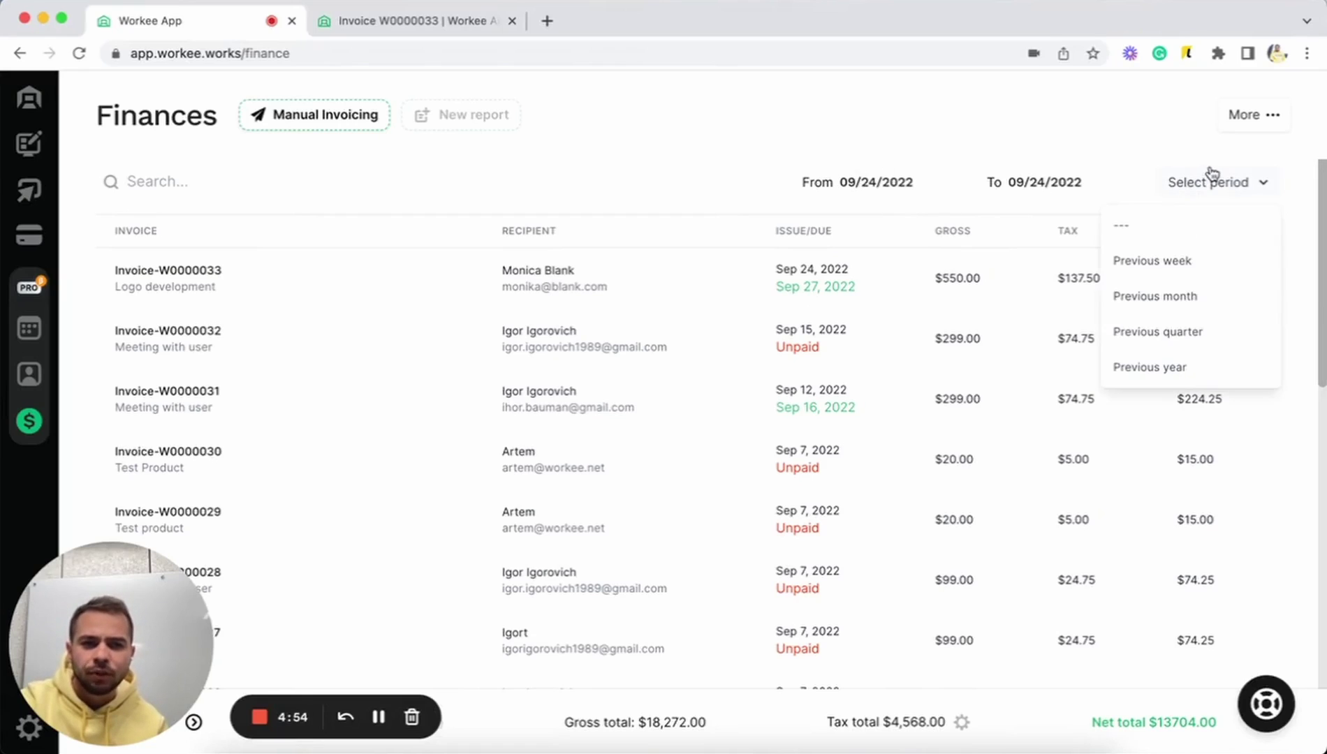
{"action": "left_click", "coordinate": [1063, 114]}
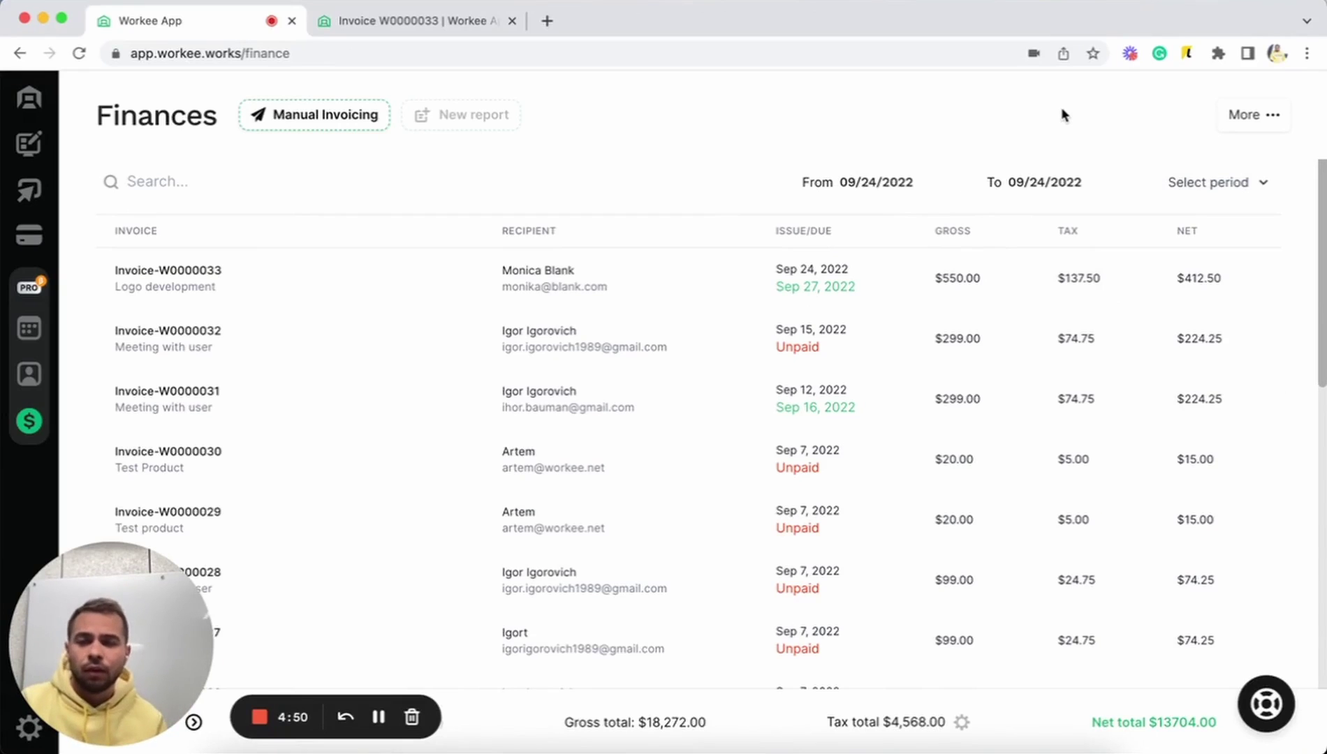